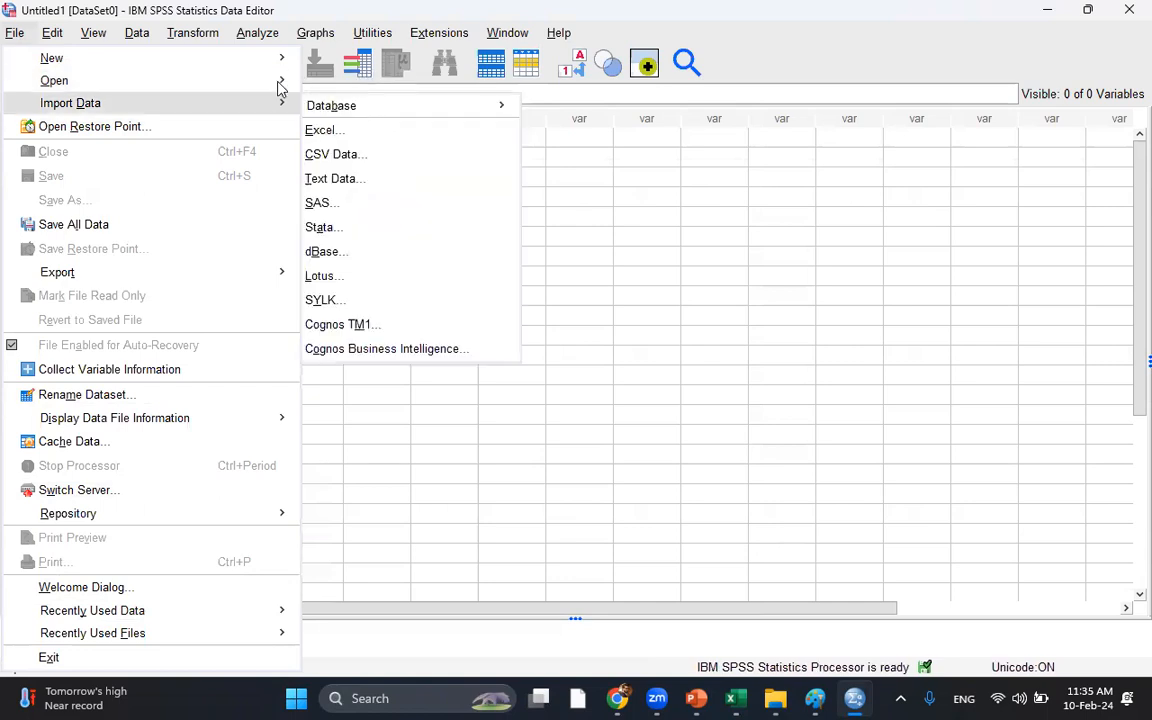
Step: Start opening a data file and browse to the IBM folder under Program Files on Local Disk (C:)
click(325, 88)
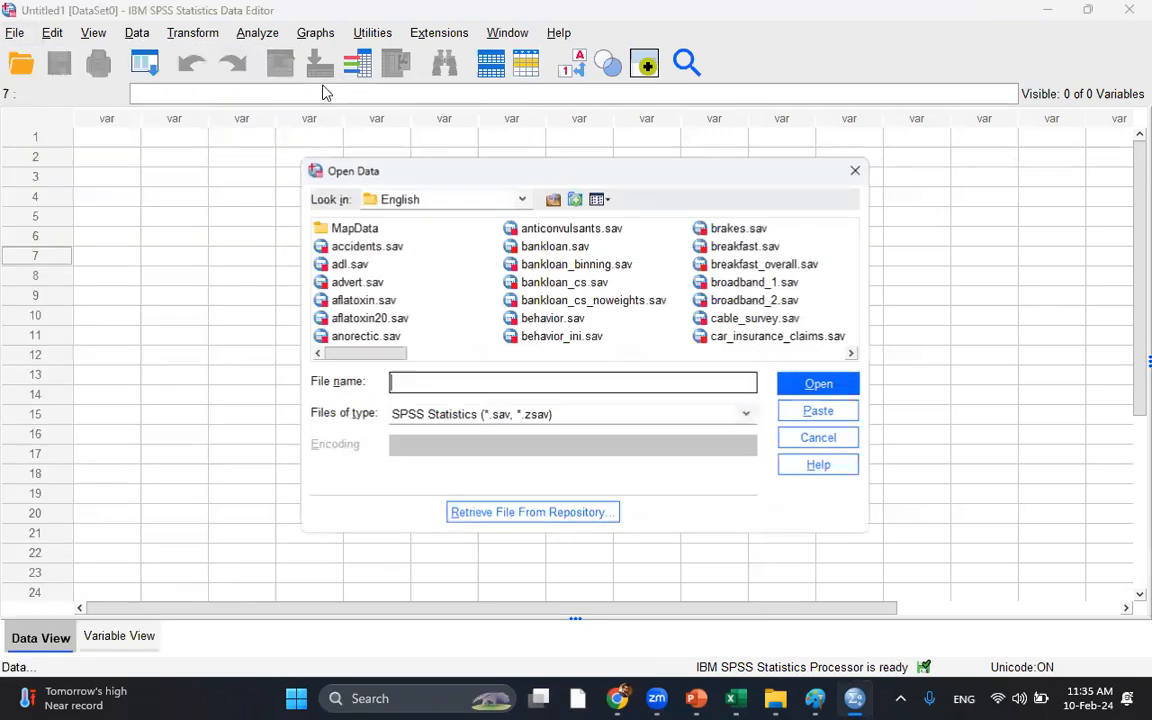
click(521, 199)
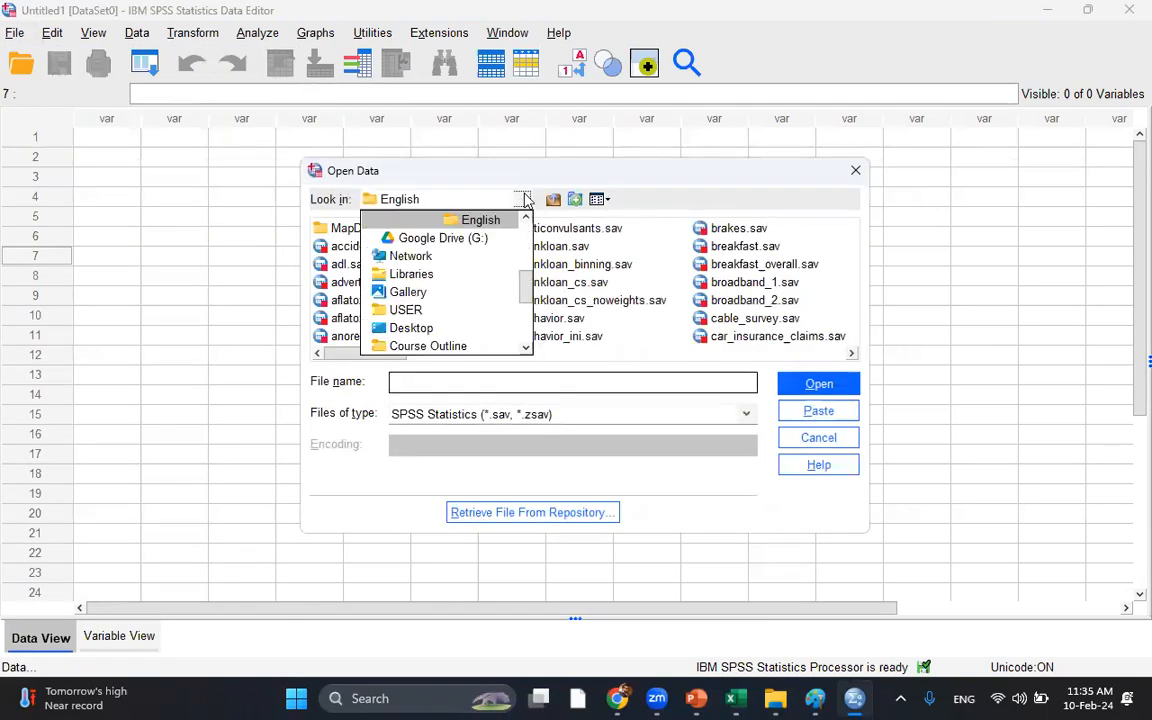
scroll(530, 289, up, 5)
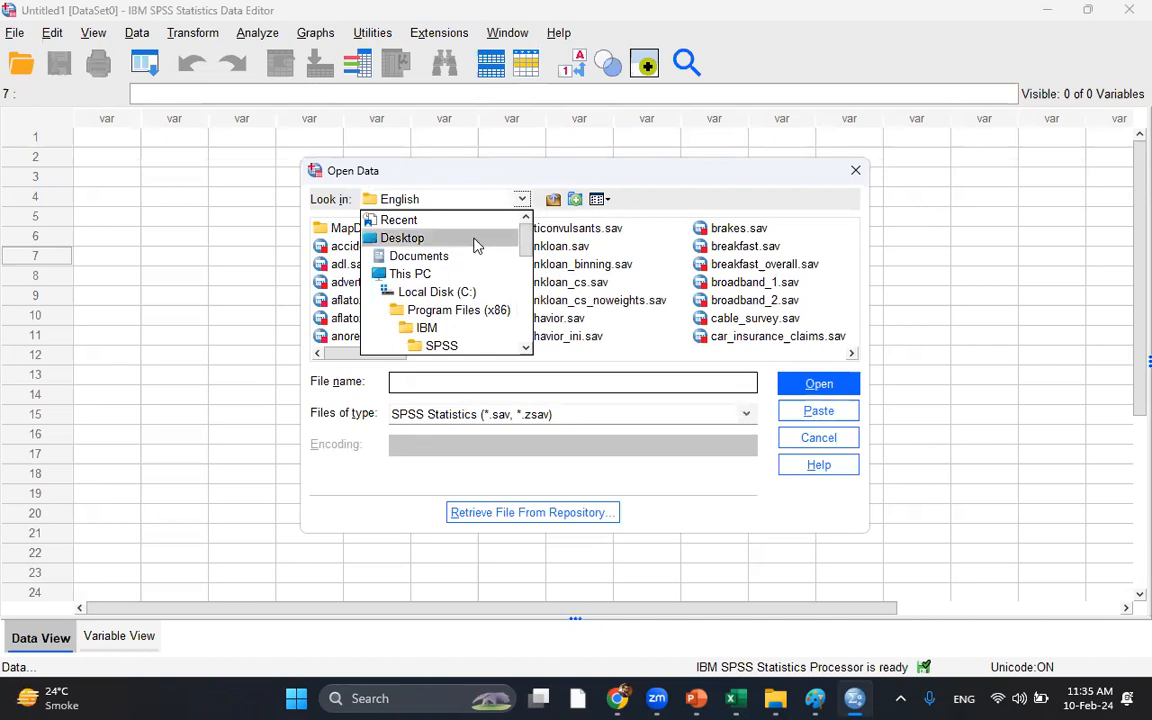
click(442, 289)
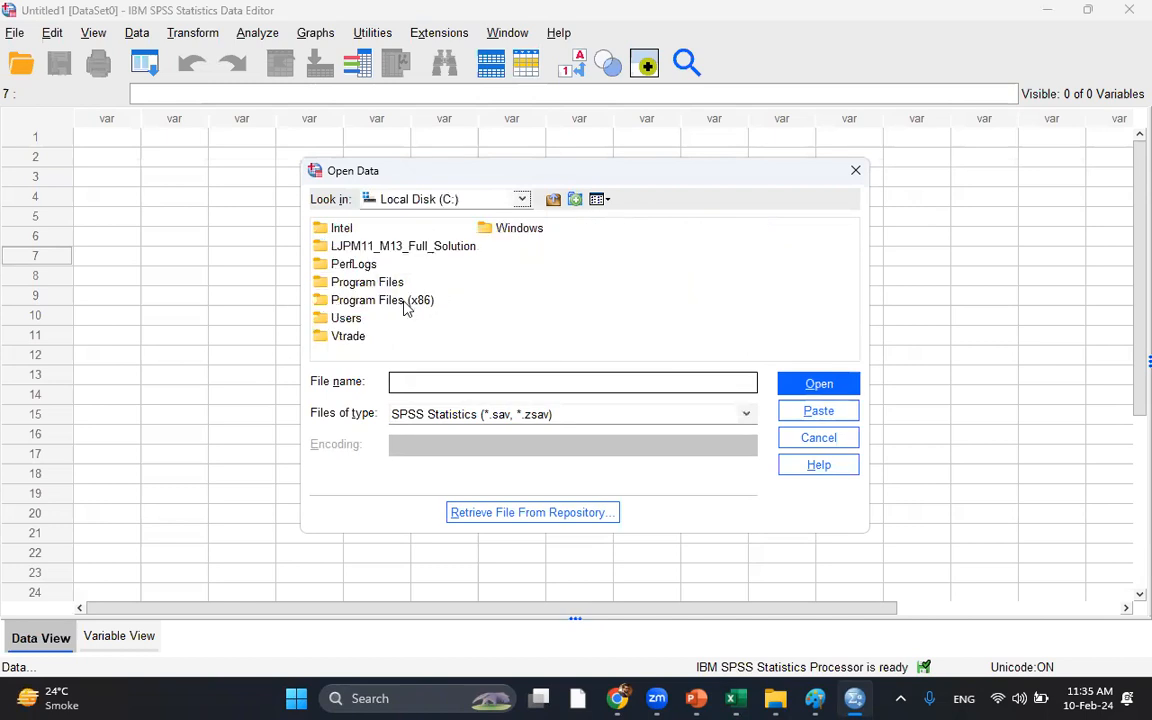
double_click(365, 284)
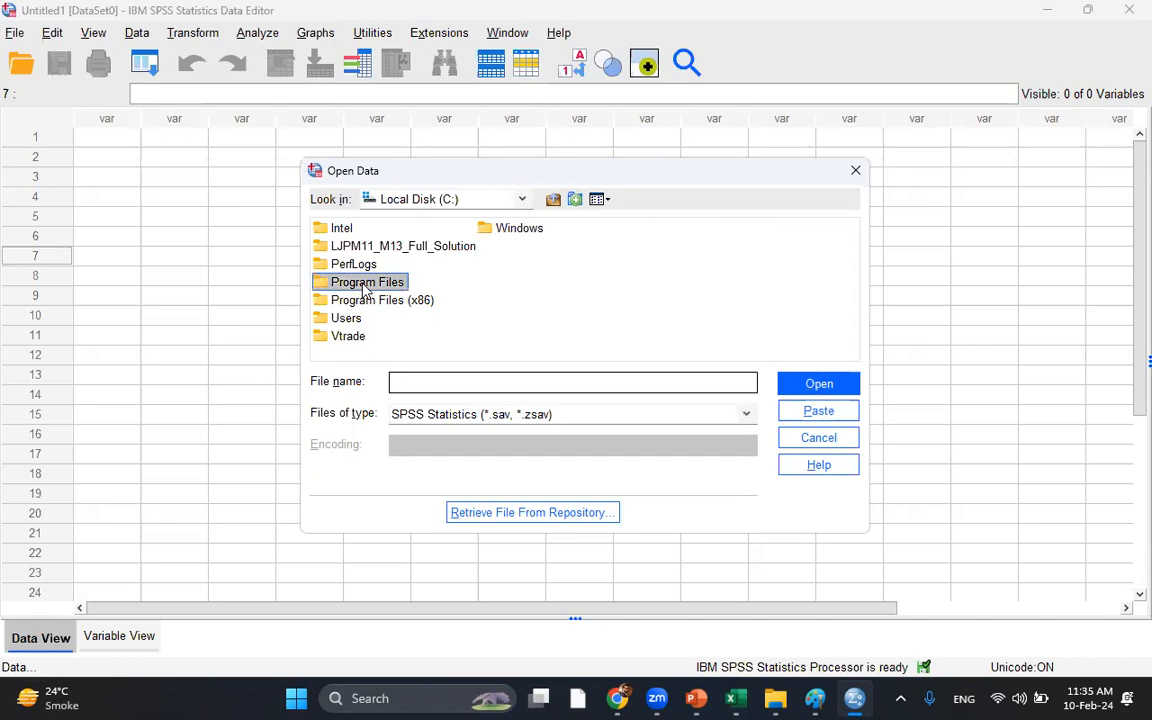
click(363, 285)
key(i)
key(Return)
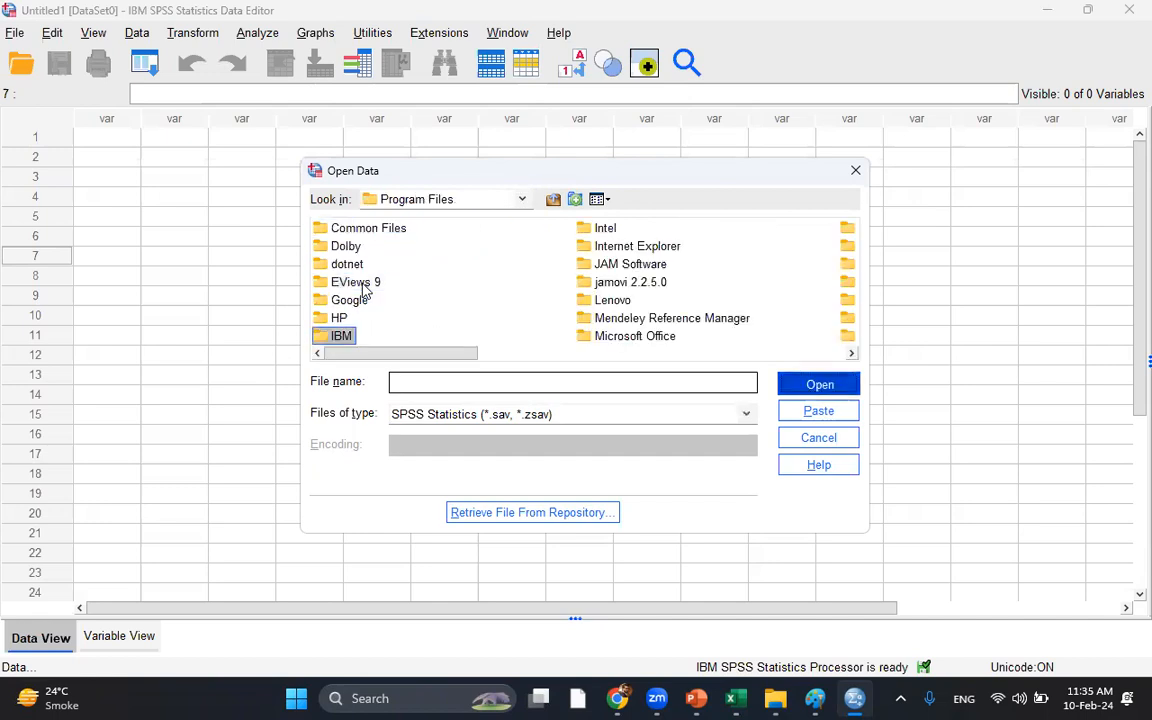
Step: Browse through the SPSS, Statistics, 27 and Samples folders into the English folder
double_click(347, 229)
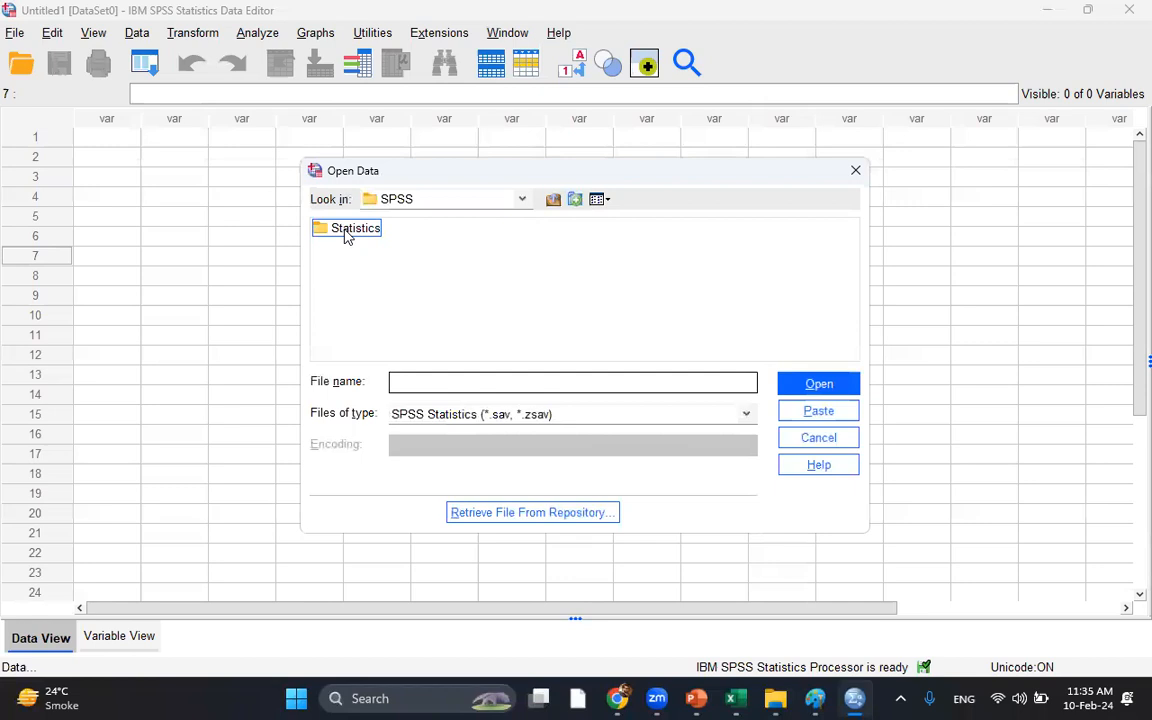
double_click(344, 232)
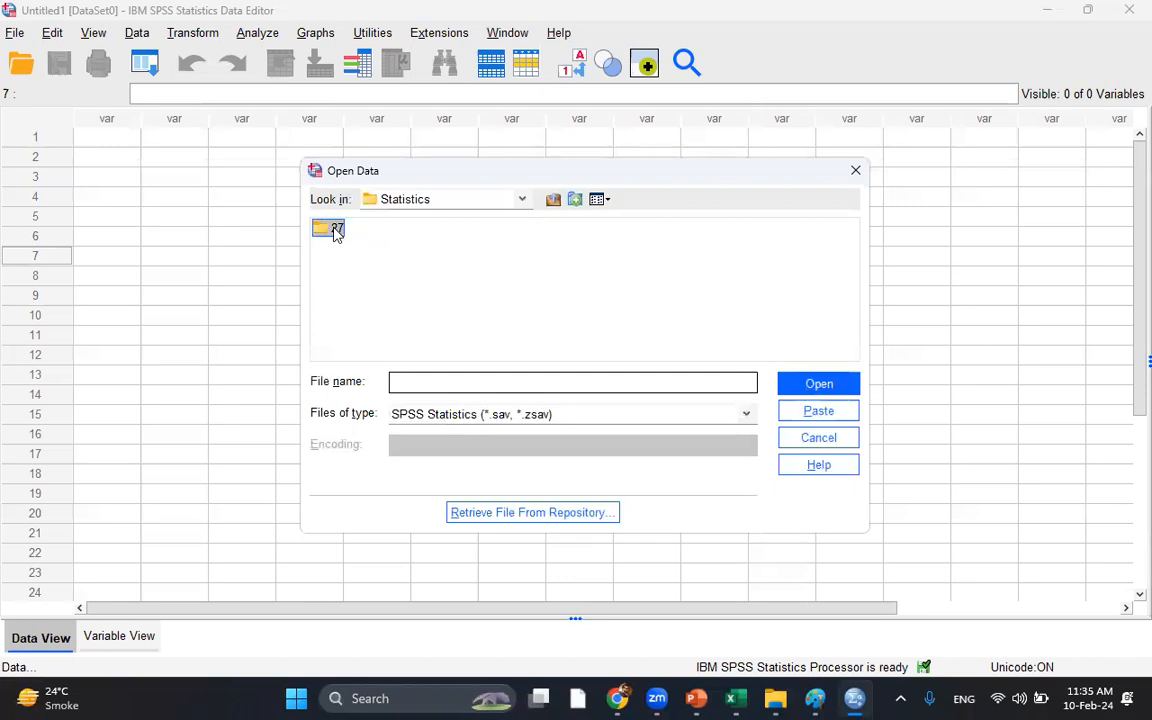
double_click(341, 231)
click(510, 248)
double_click(510, 248)
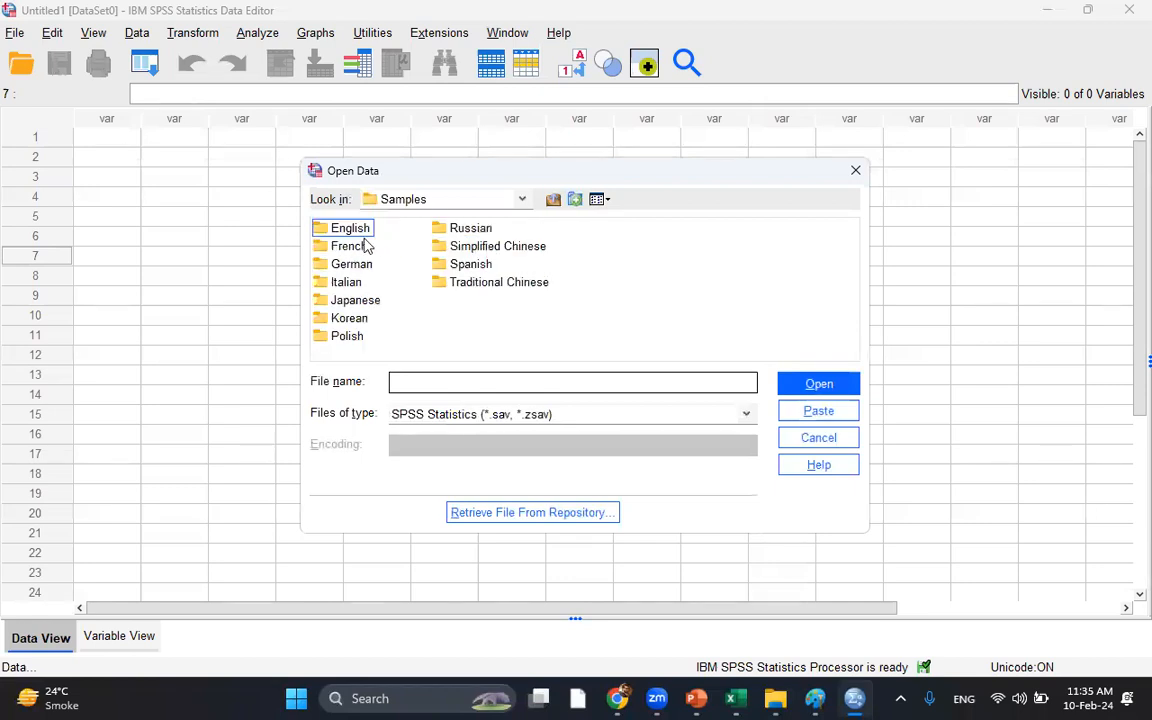
double_click(341, 234)
Step: Find the sample dataset telco.sav in the English folder and open it
click(357, 283)
text(tcm_kpi.sav)
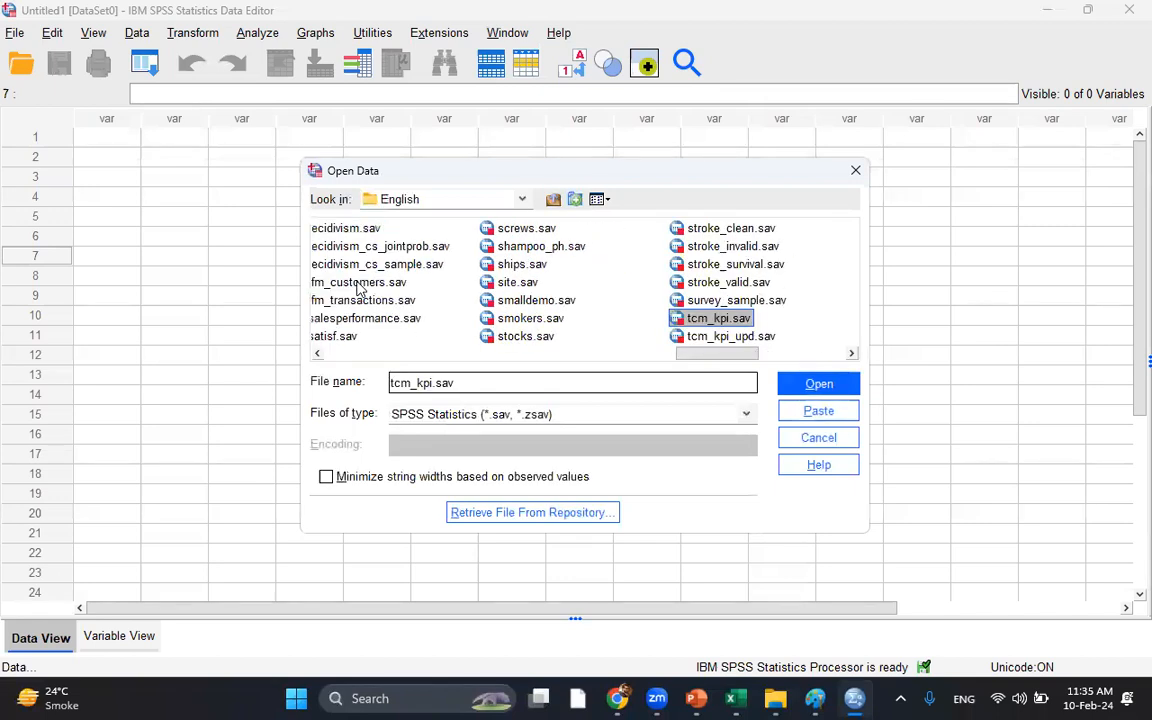
text(telco)
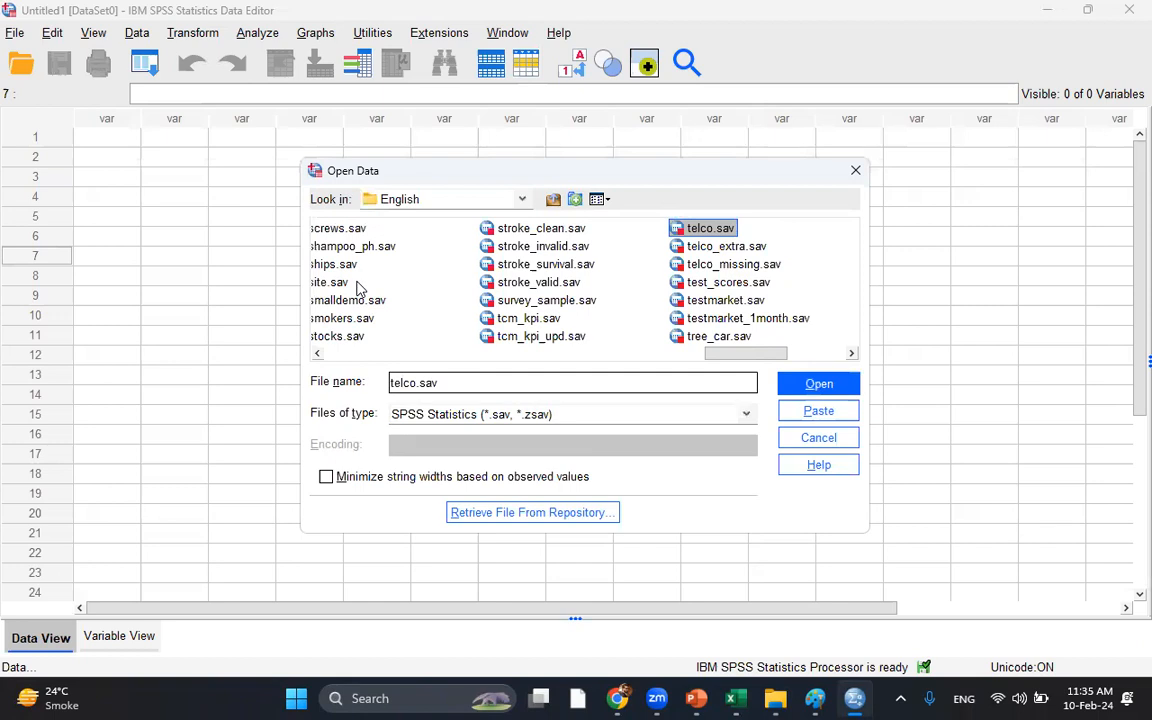
key(Return)
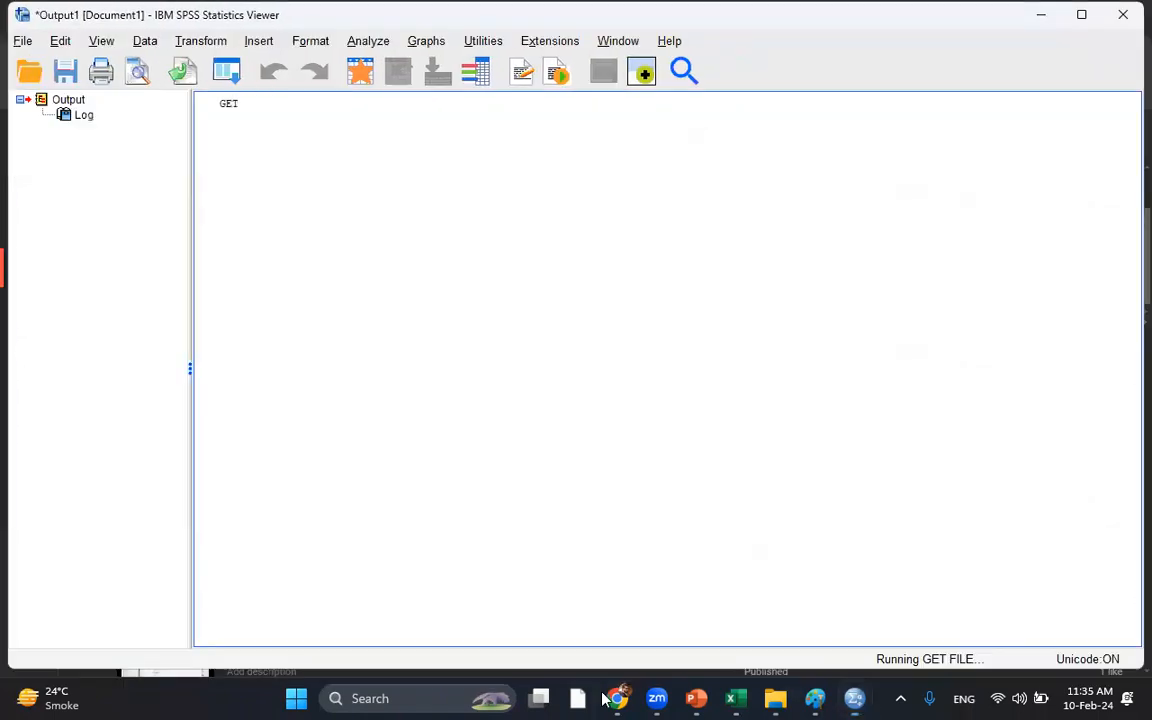
click(617, 698)
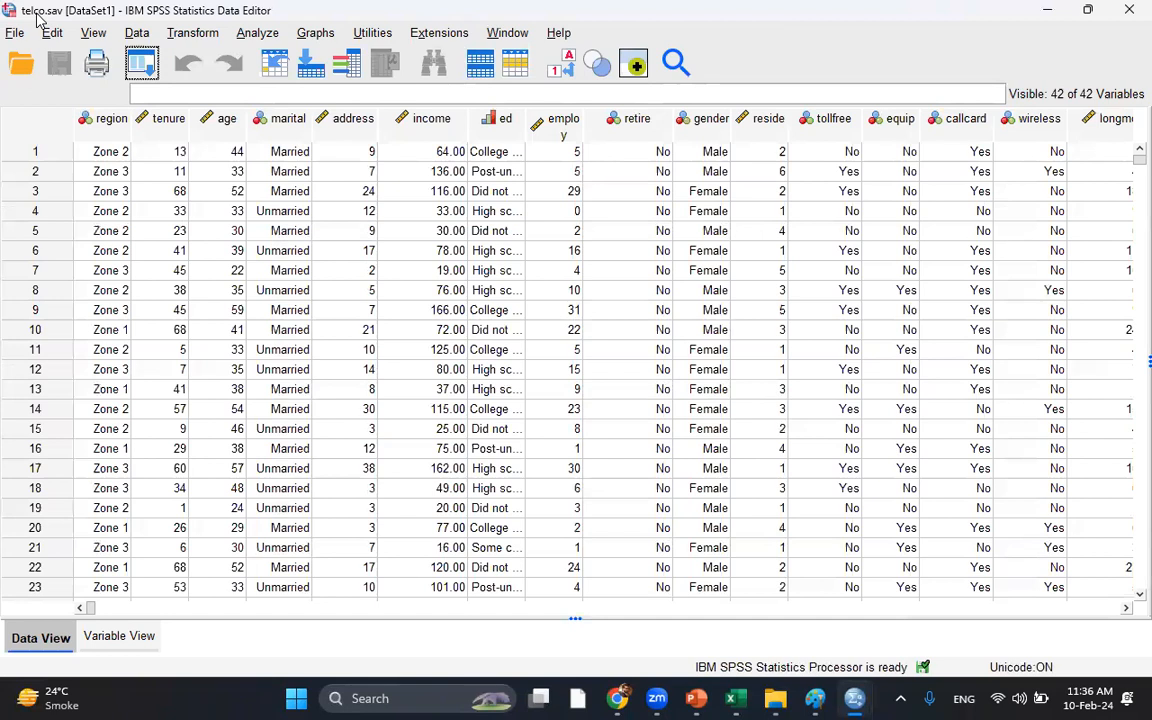
Step: Select the income variable in the telco data and bring up the Bivariate Correlations dialog
click(432, 120)
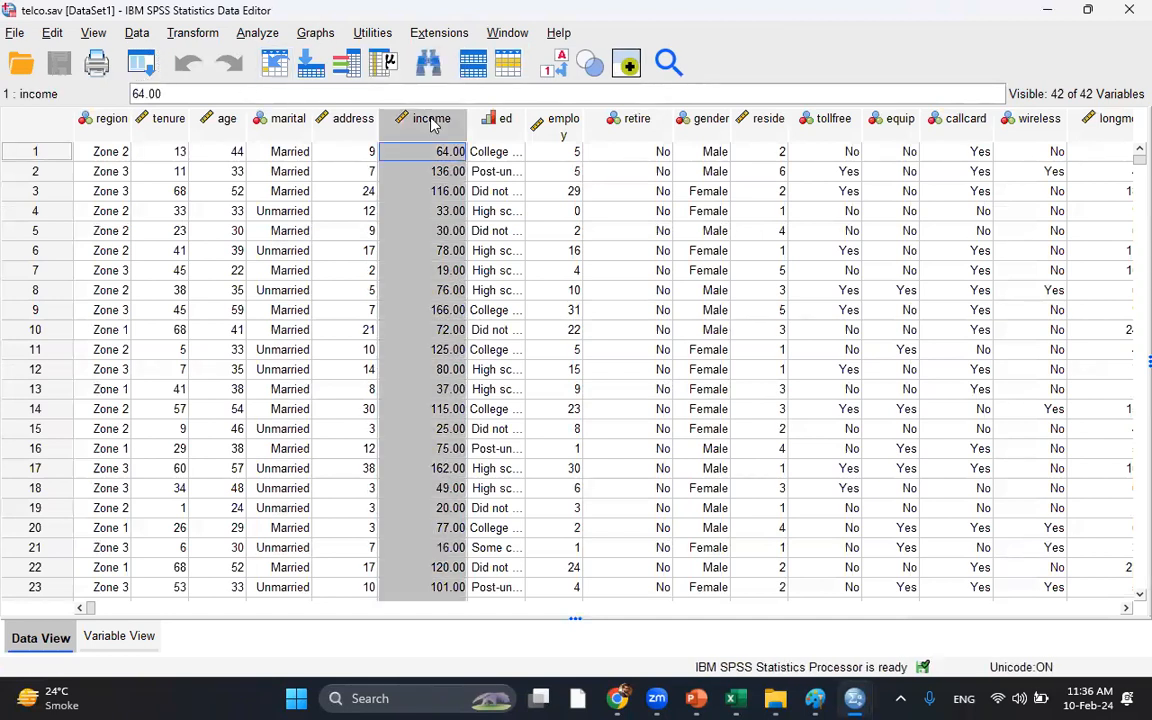
mouse_move(228, 124)
click(260, 34)
mouse_move(285, 261)
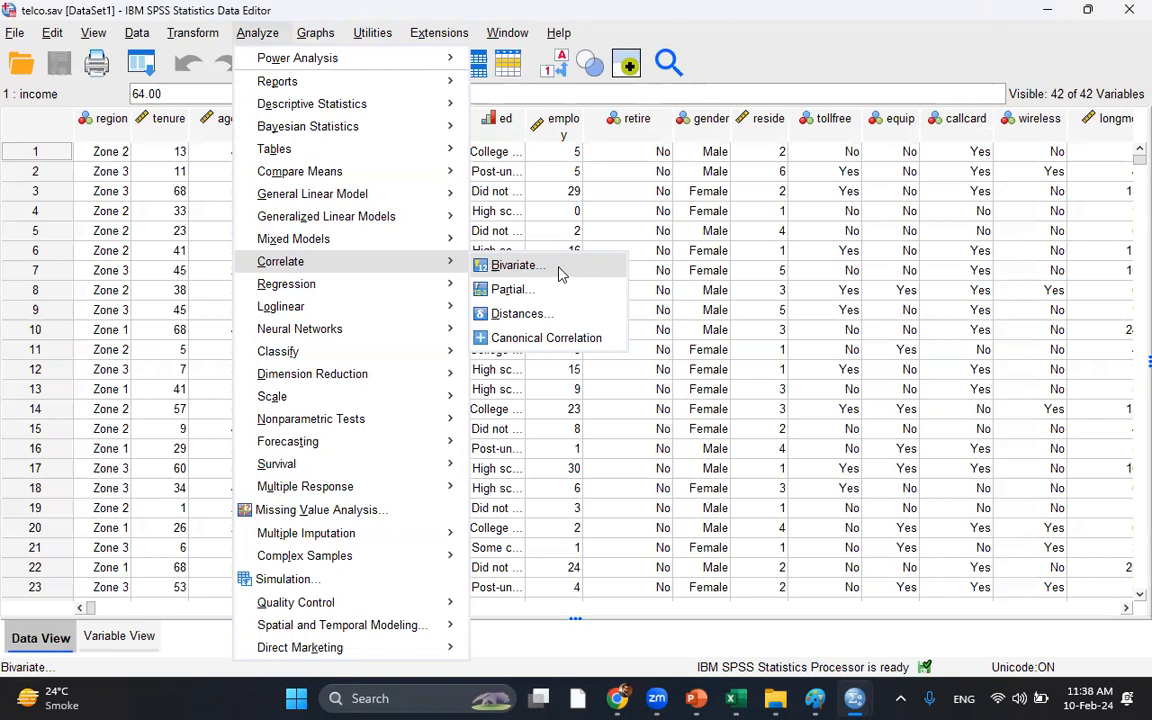
click(560, 270)
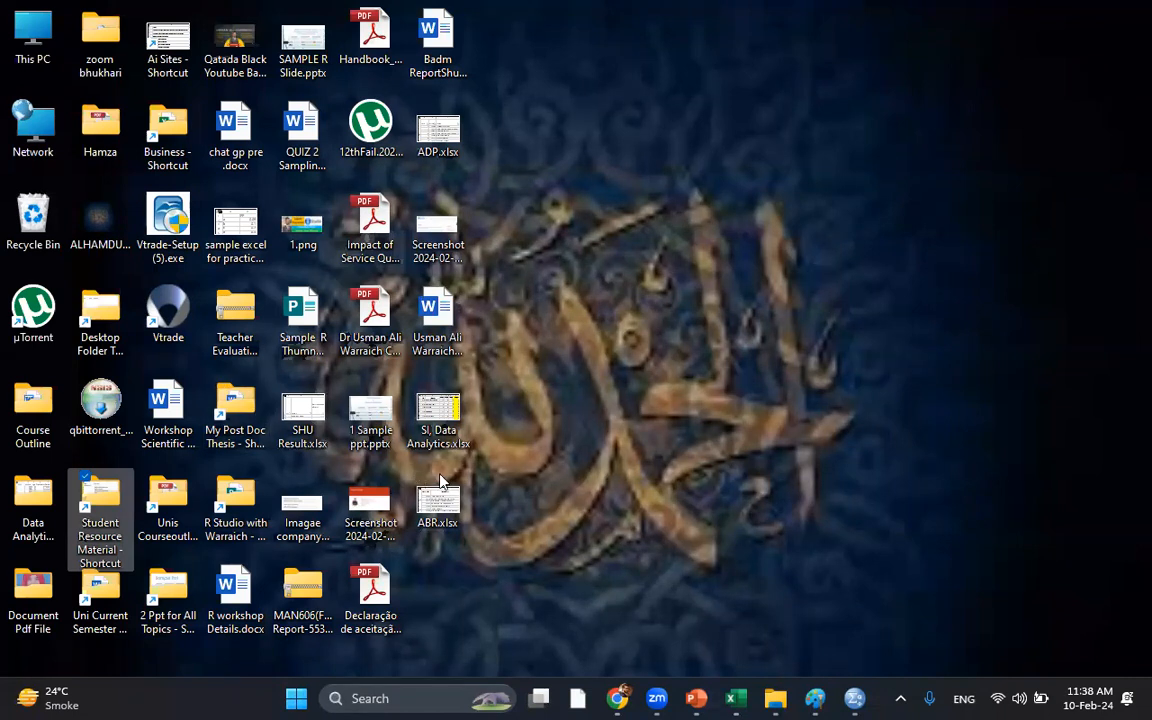
mouse_move(815, 700)
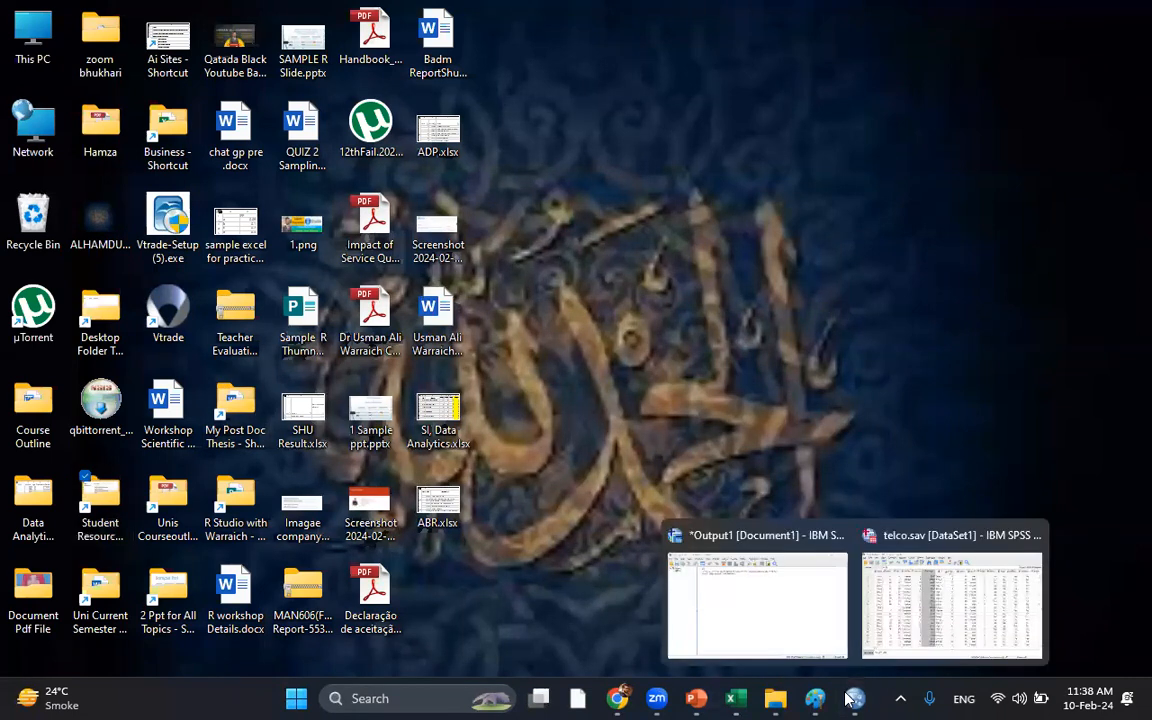
click(960, 560)
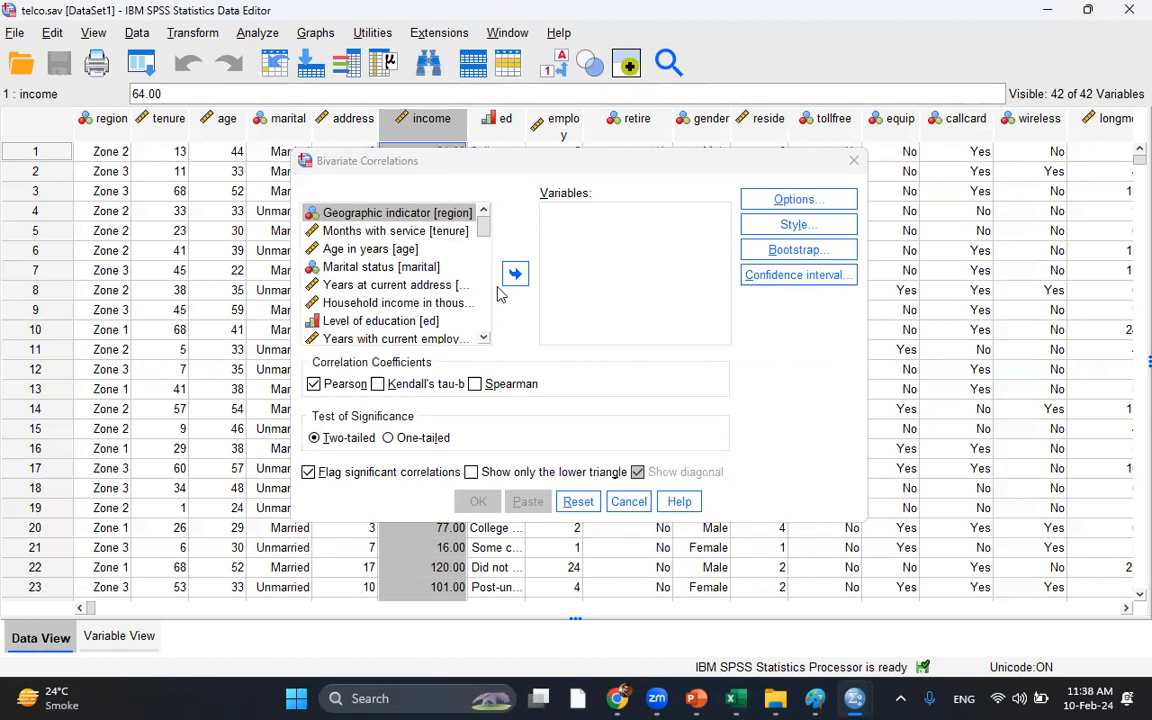
Step: Run a two-tailed Pearson correlation between Age in years and Household income in thousands
click(366, 250)
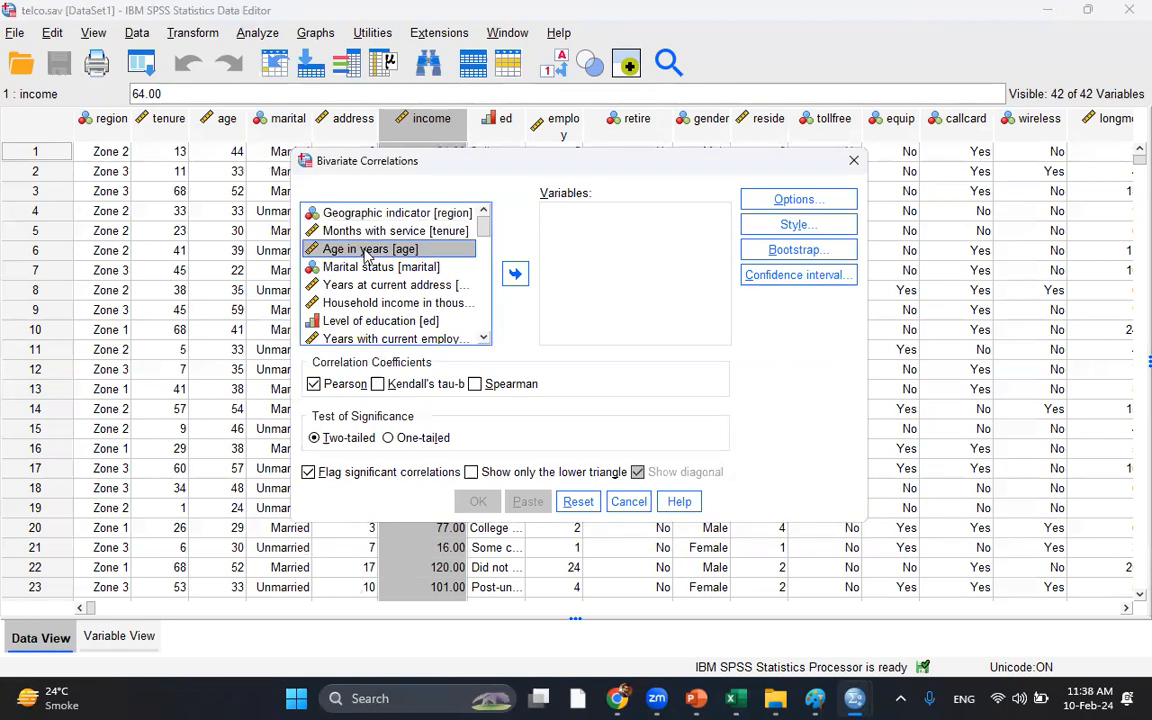
click(515, 273)
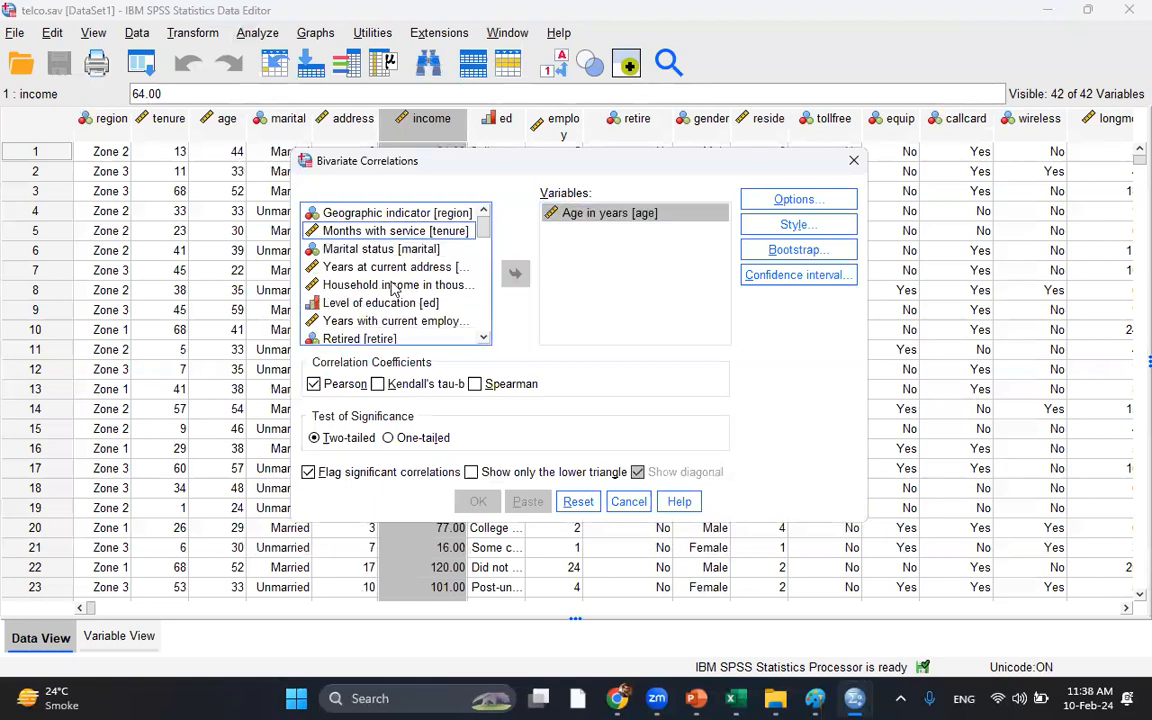
click(360, 285)
click(516, 275)
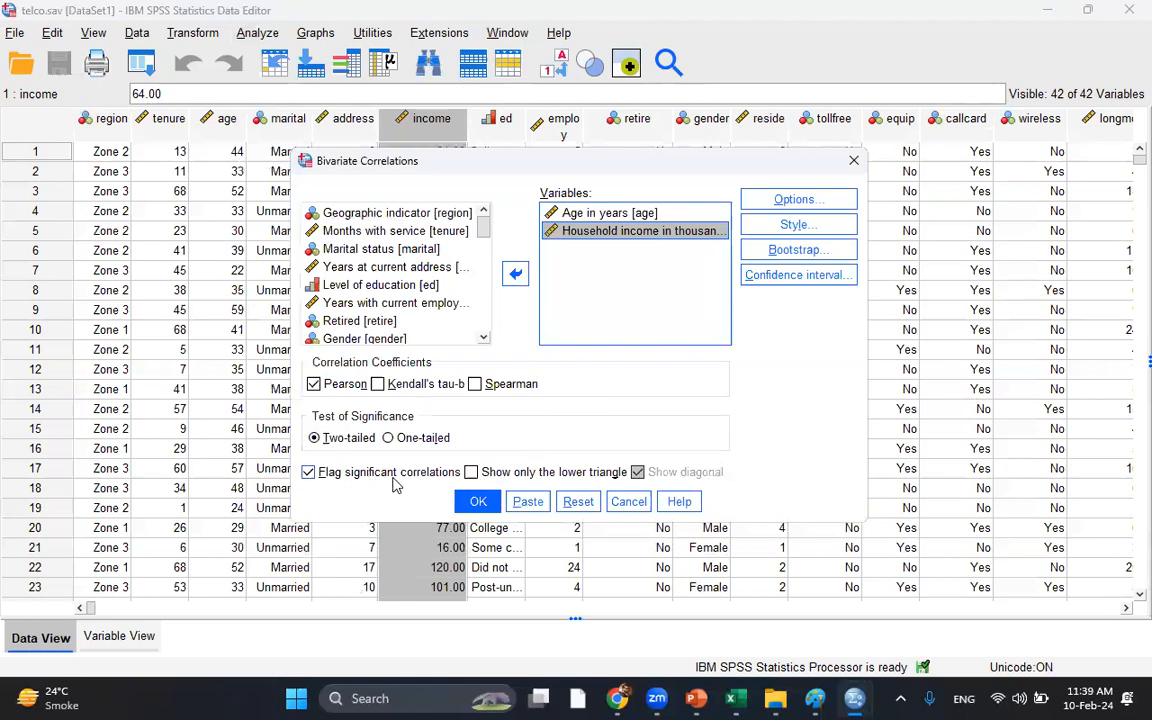
key(Return)
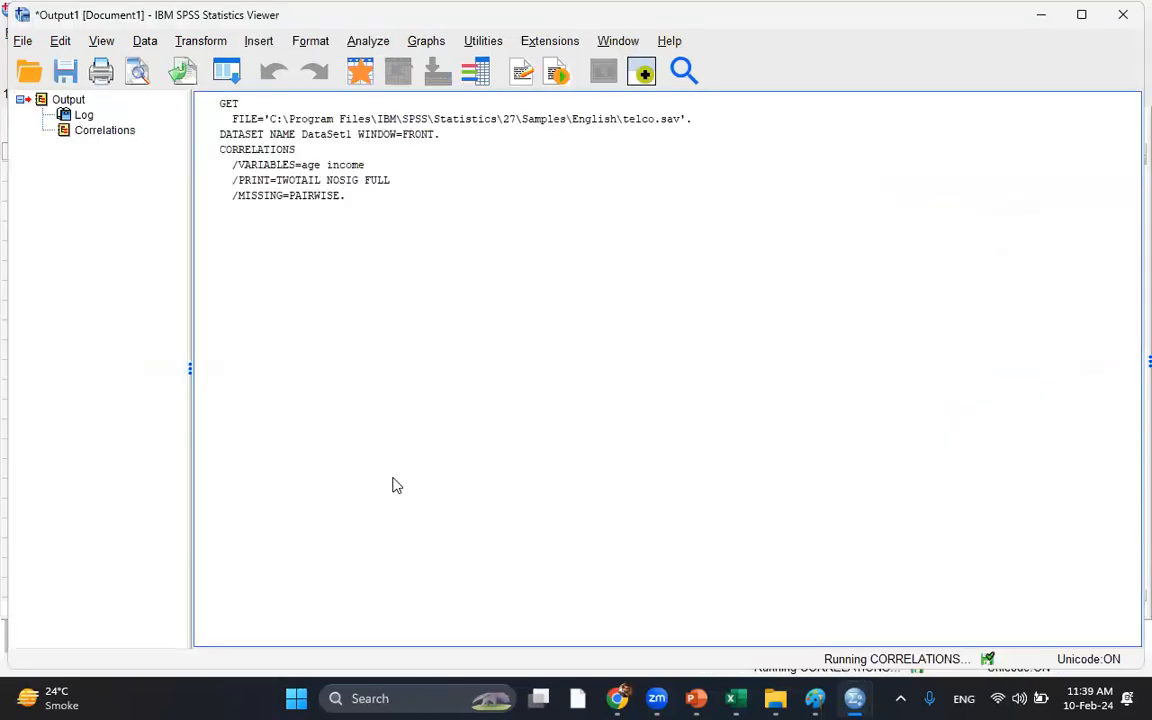
Step: Examine the Pearson correlation and significance for age and household income in the output, consulting the handwritten notes in Paint
click(443, 472)
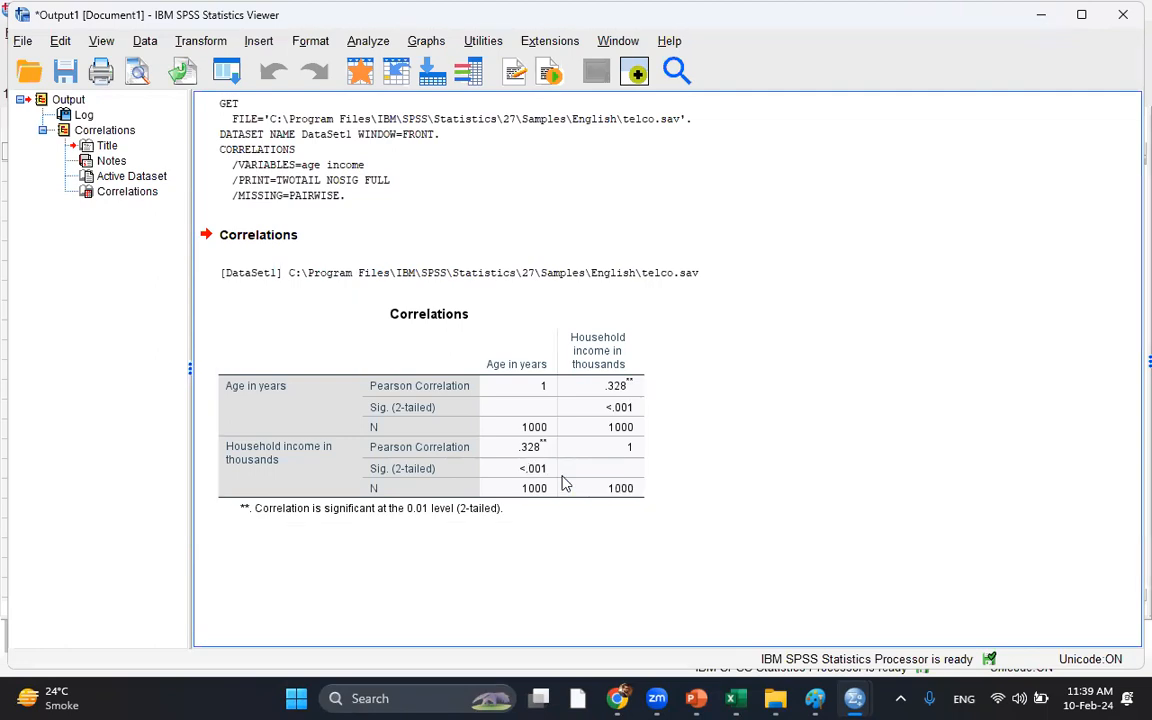
click(815, 698)
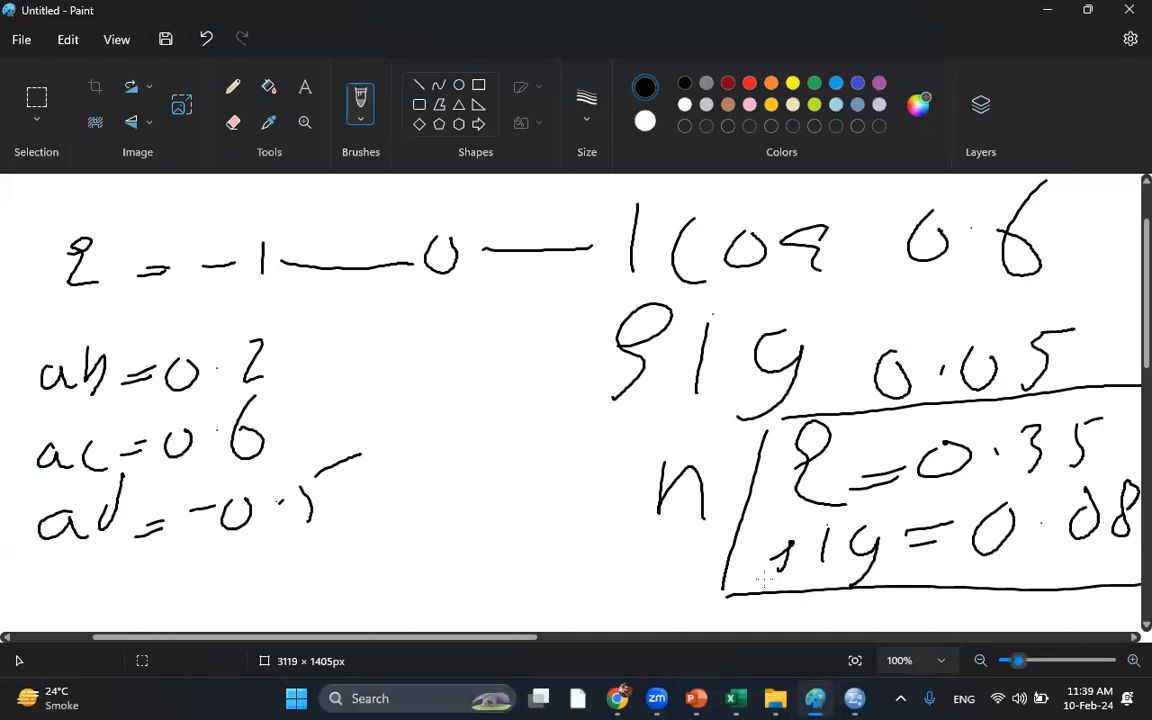
click(854, 698)
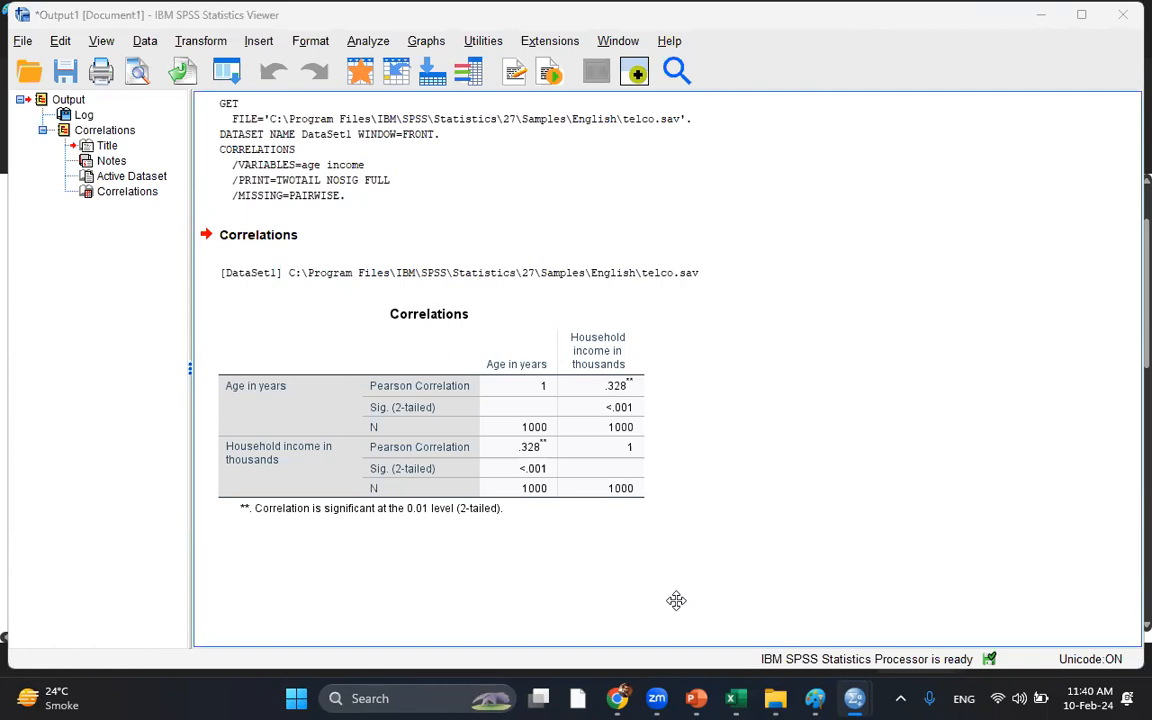
click(505, 385)
click(671, 379)
click(427, 416)
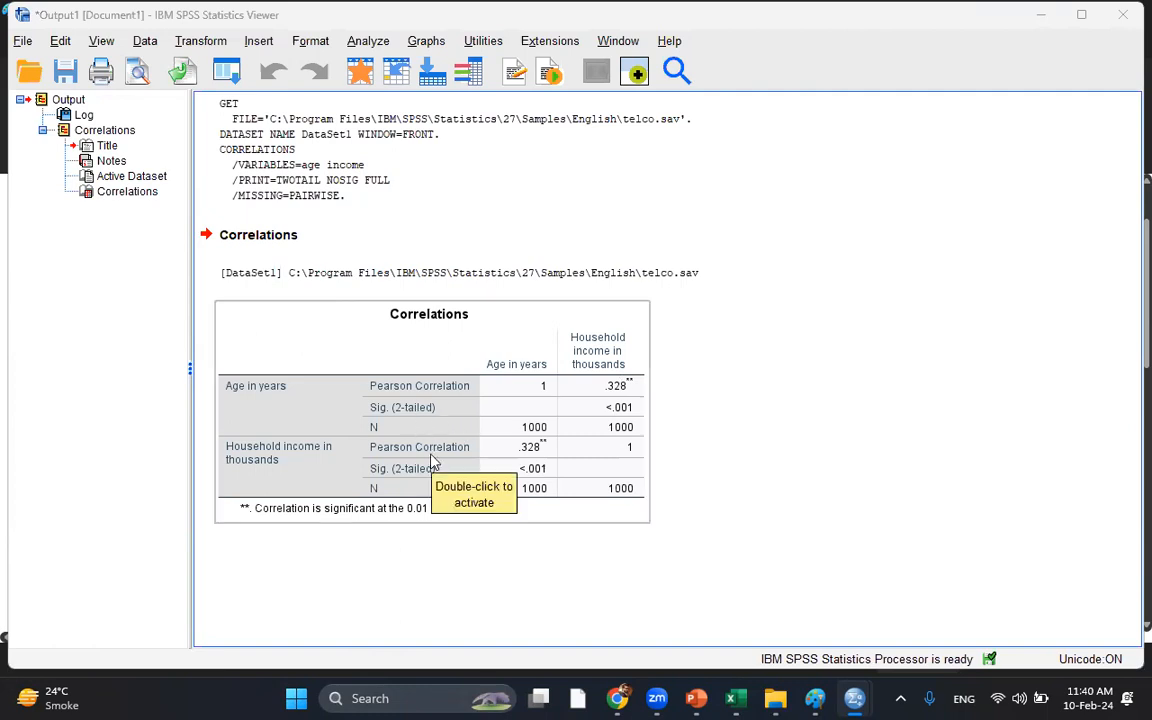
click(697, 476)
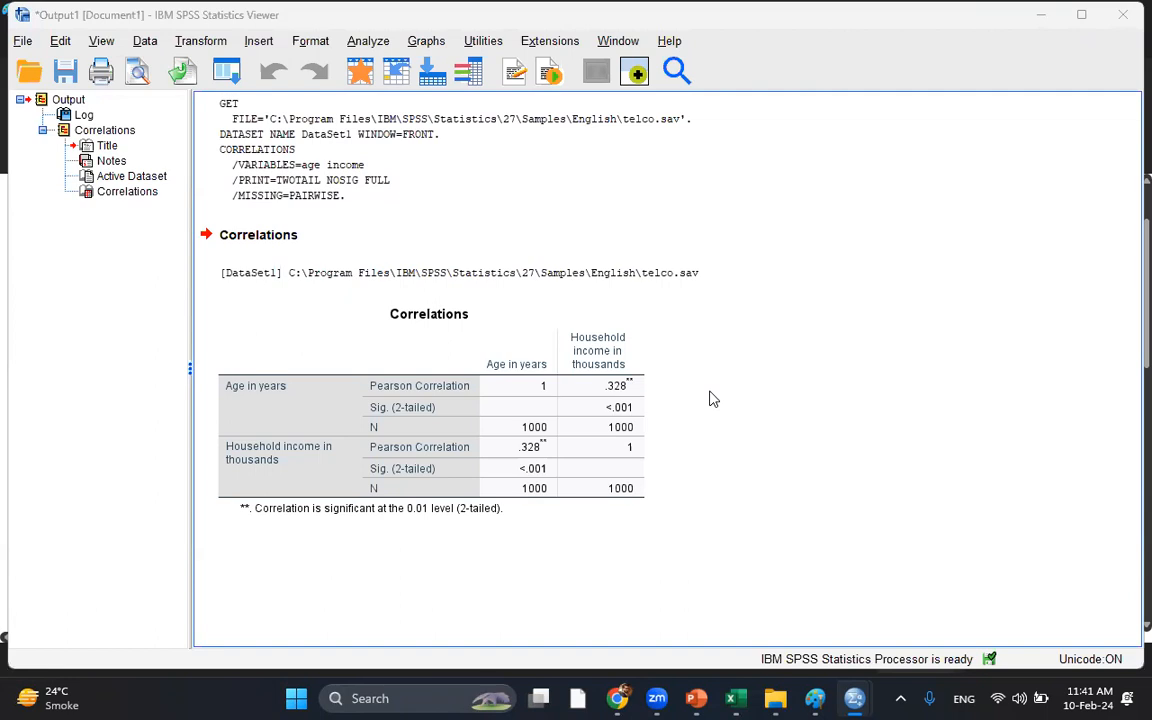
click(597, 397)
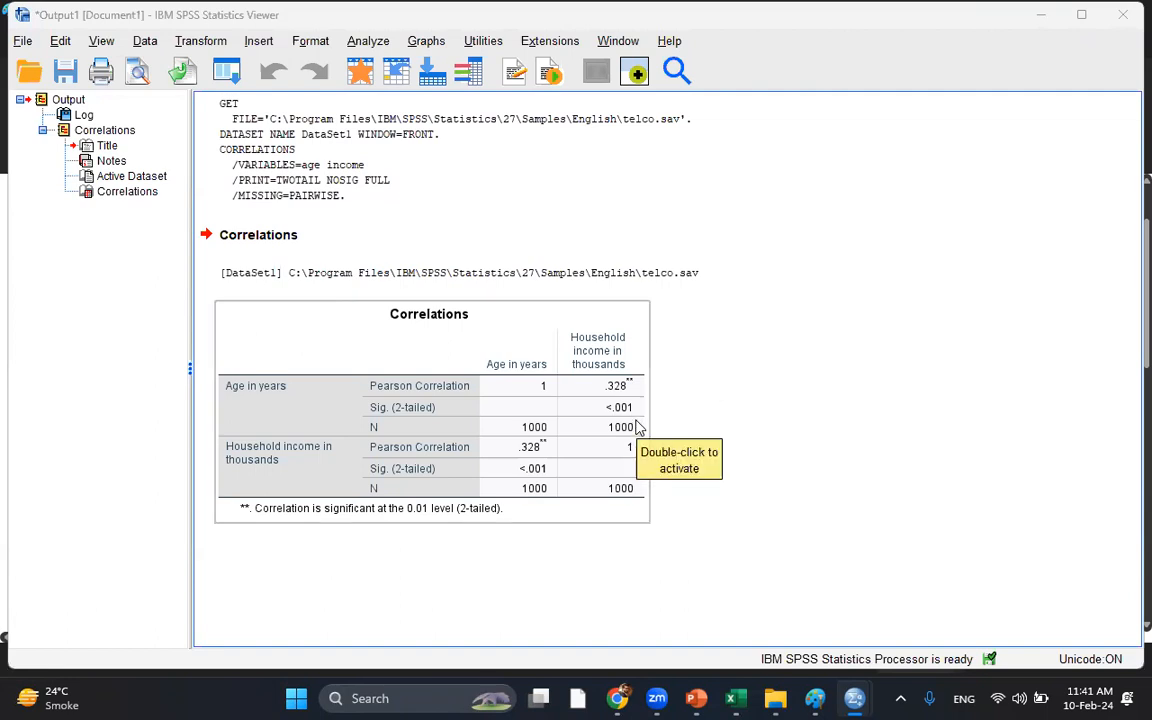
click(732, 450)
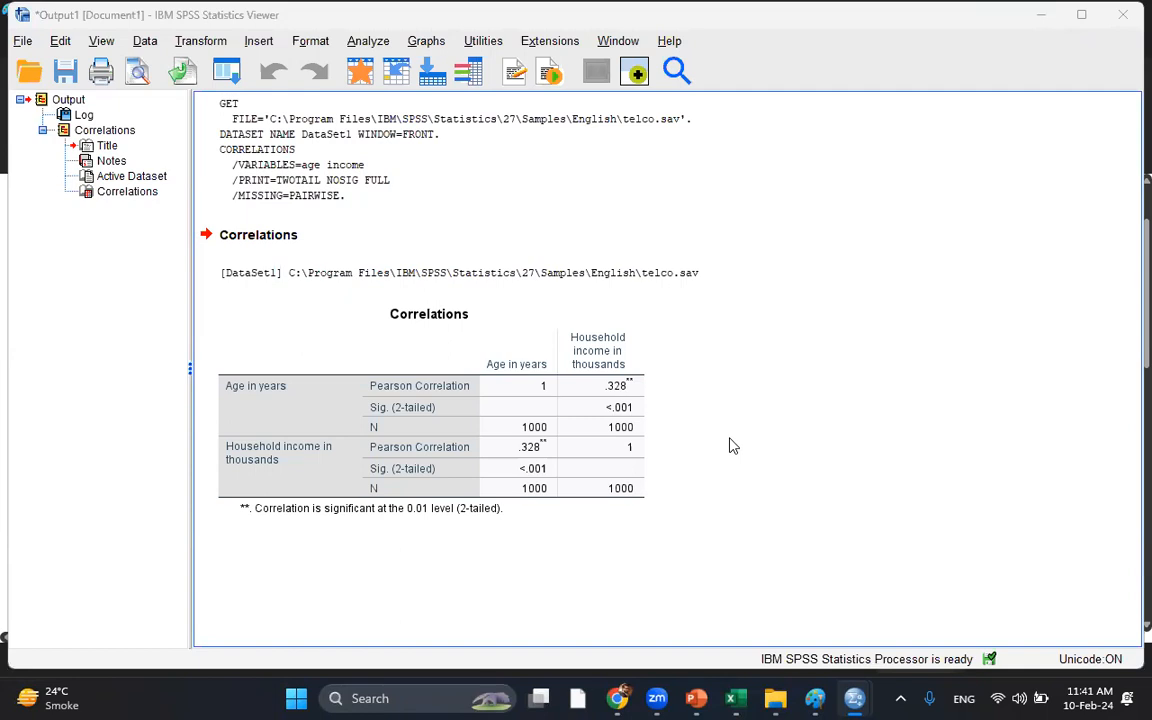
Step: Run another bivariate correlation with Age in years replaced by Months with service, paired with Household income in thousands
click(375, 42)
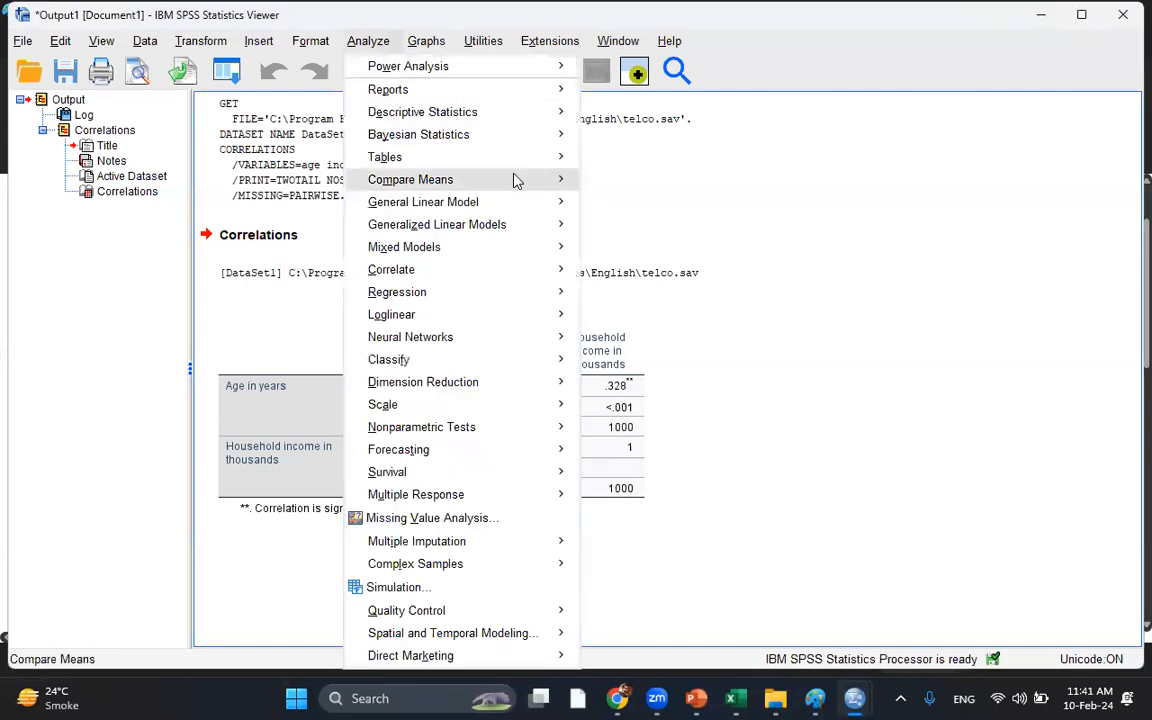
mouse_move(516, 179)
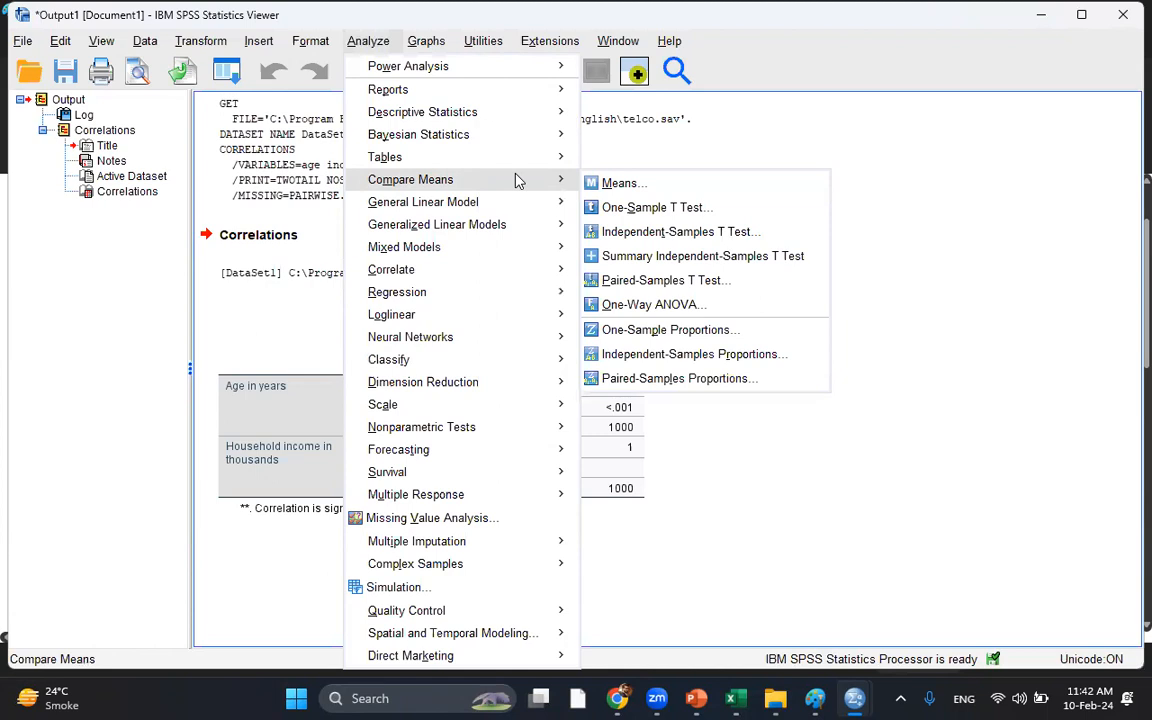
mouse_move(537, 265)
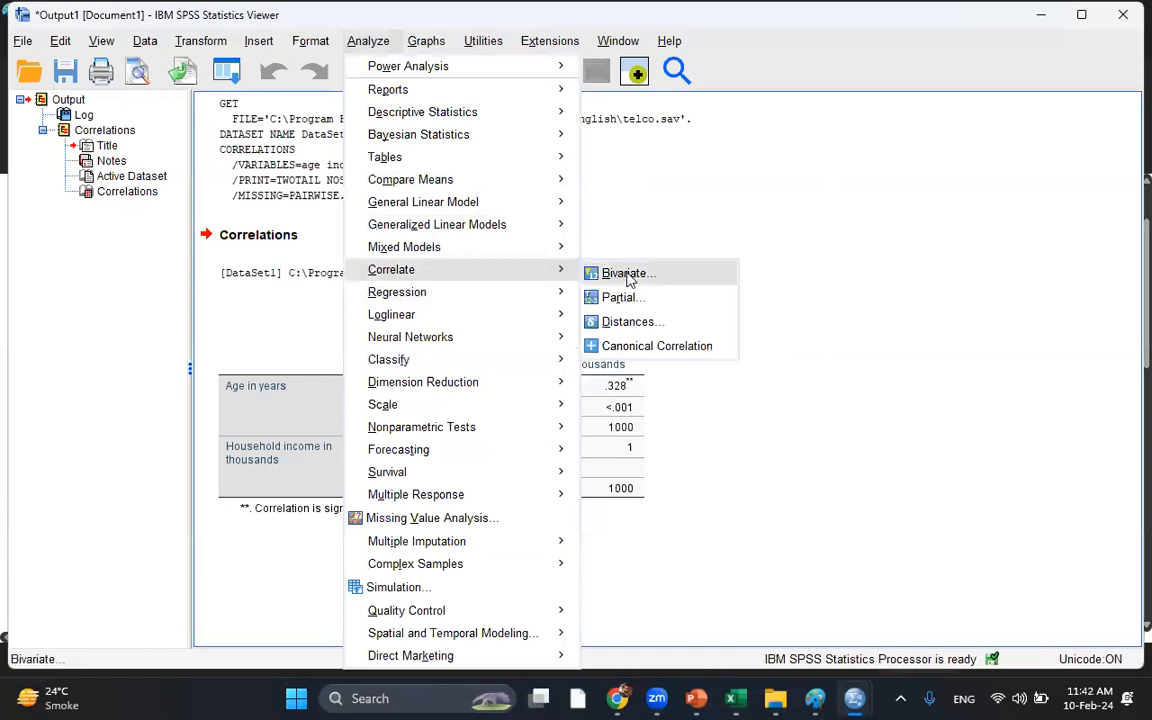
click(626, 274)
click(605, 213)
click(515, 274)
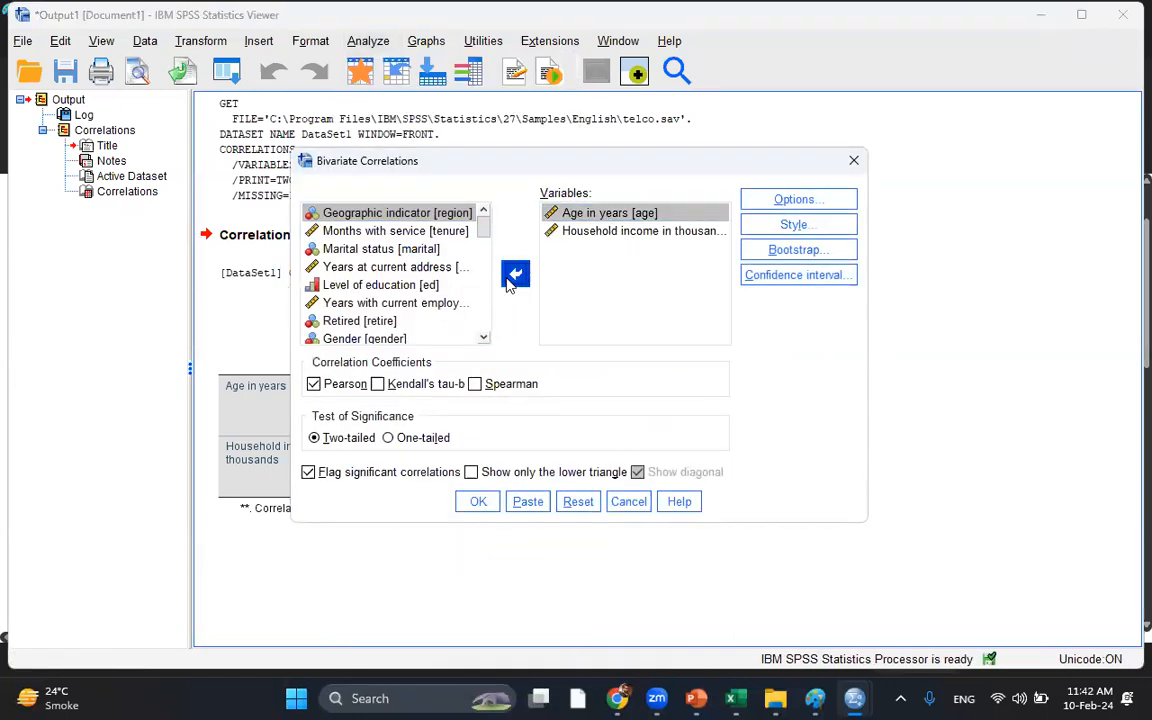
click(410, 232)
click(515, 274)
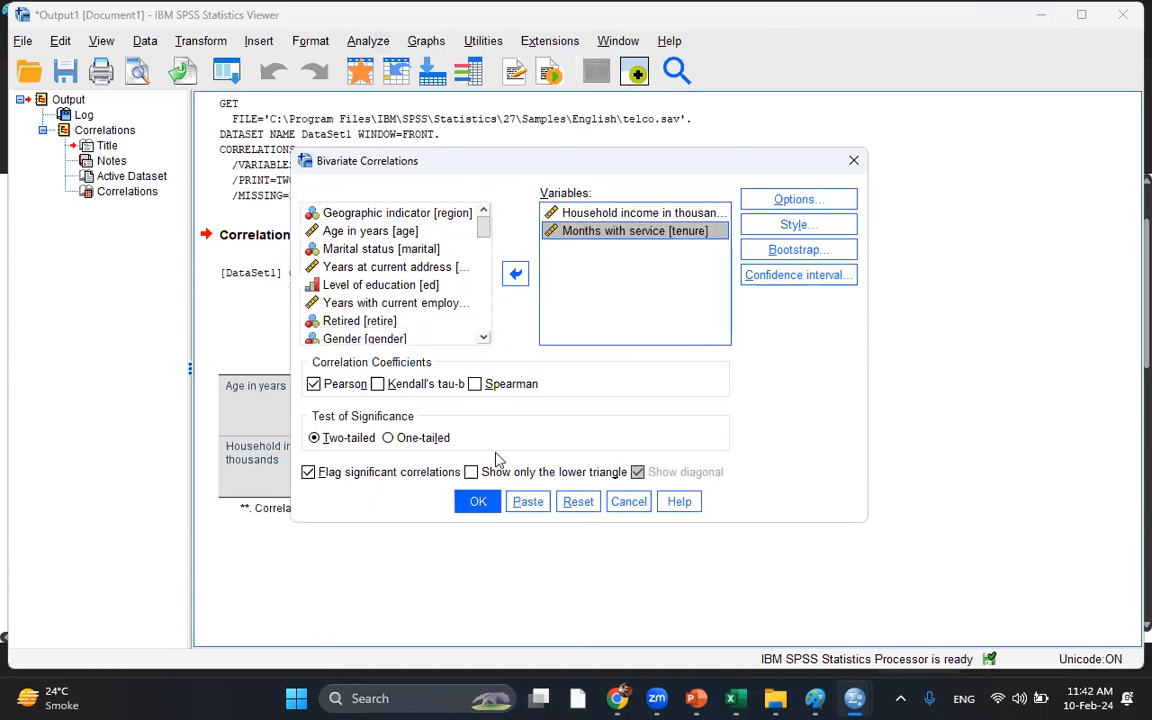
click(478, 501)
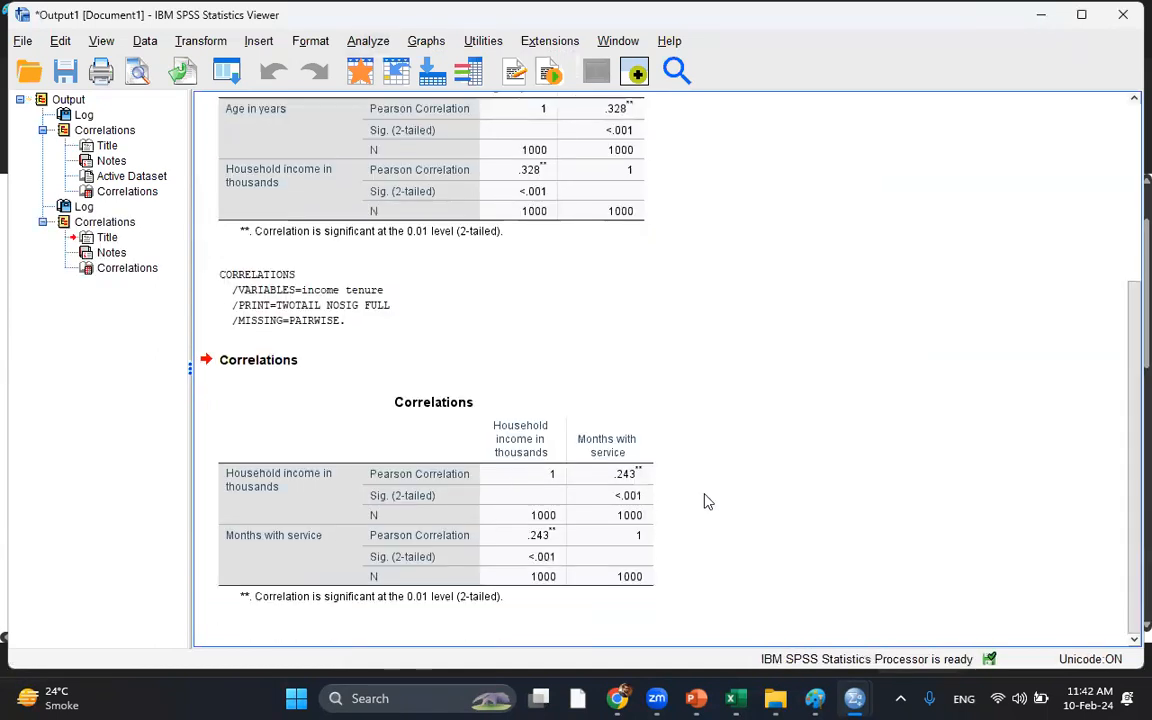
Step: Compare the income and months-with-service correlation table with the earlier age and income table in the output
click(621, 512)
click(697, 562)
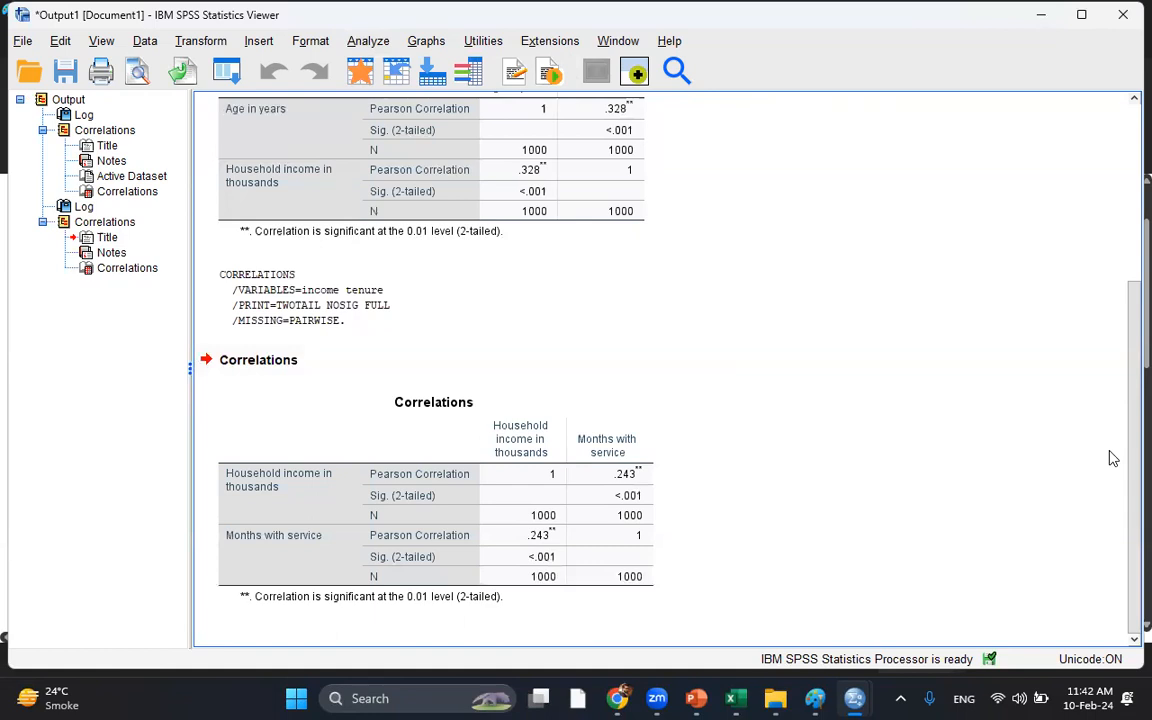
scroll(1054, 375, up, 3)
scroll(1054, 375, down, 1)
click(1057, 375)
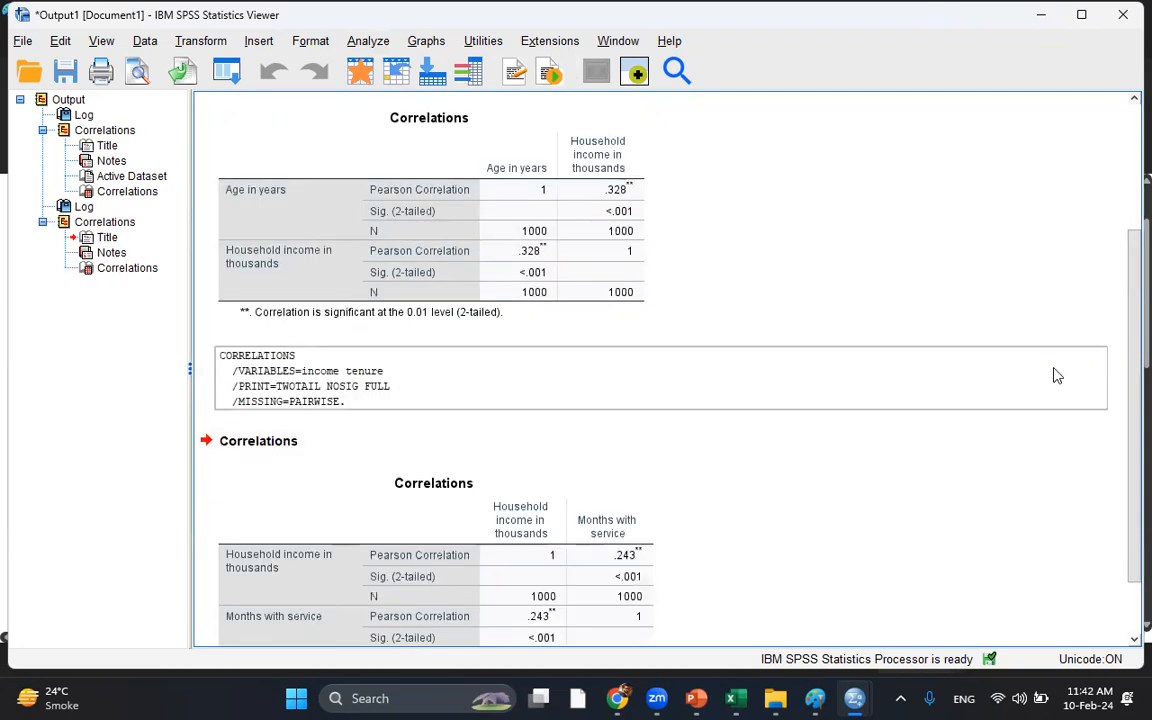
click(668, 313)
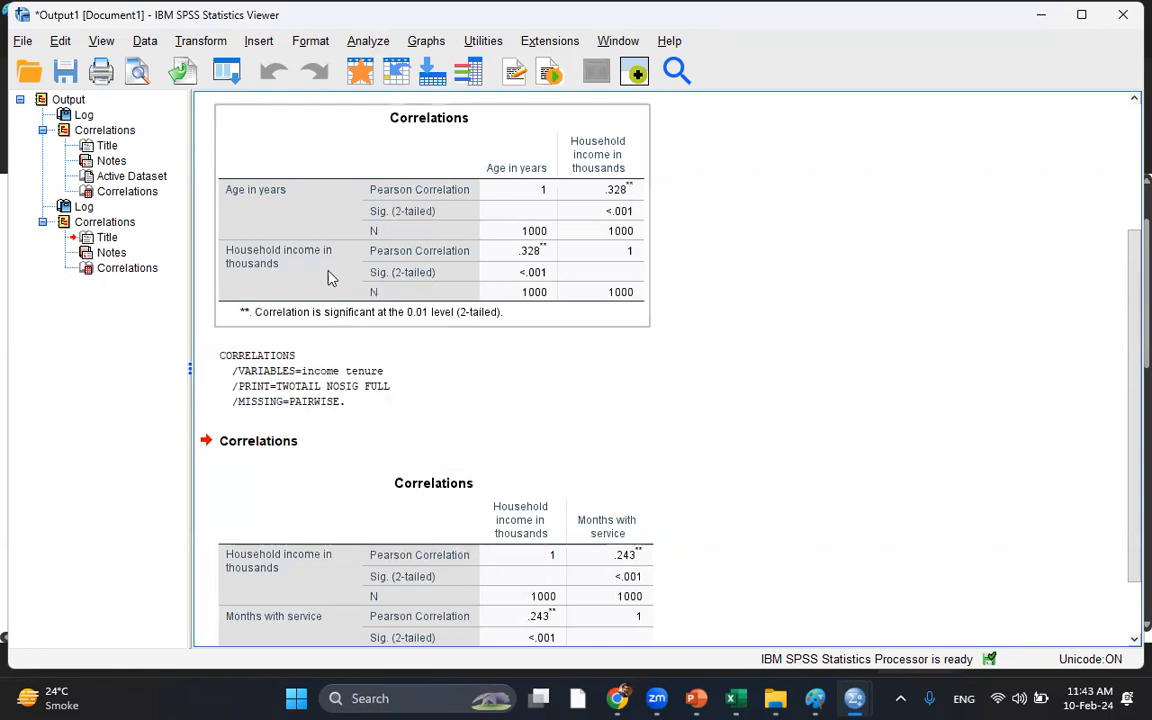
Step: Rerun the two-tailed Pearson bivariate correlation with Age in years added to Household income in thousands and Months with service
click(226, 72)
click(238, 107)
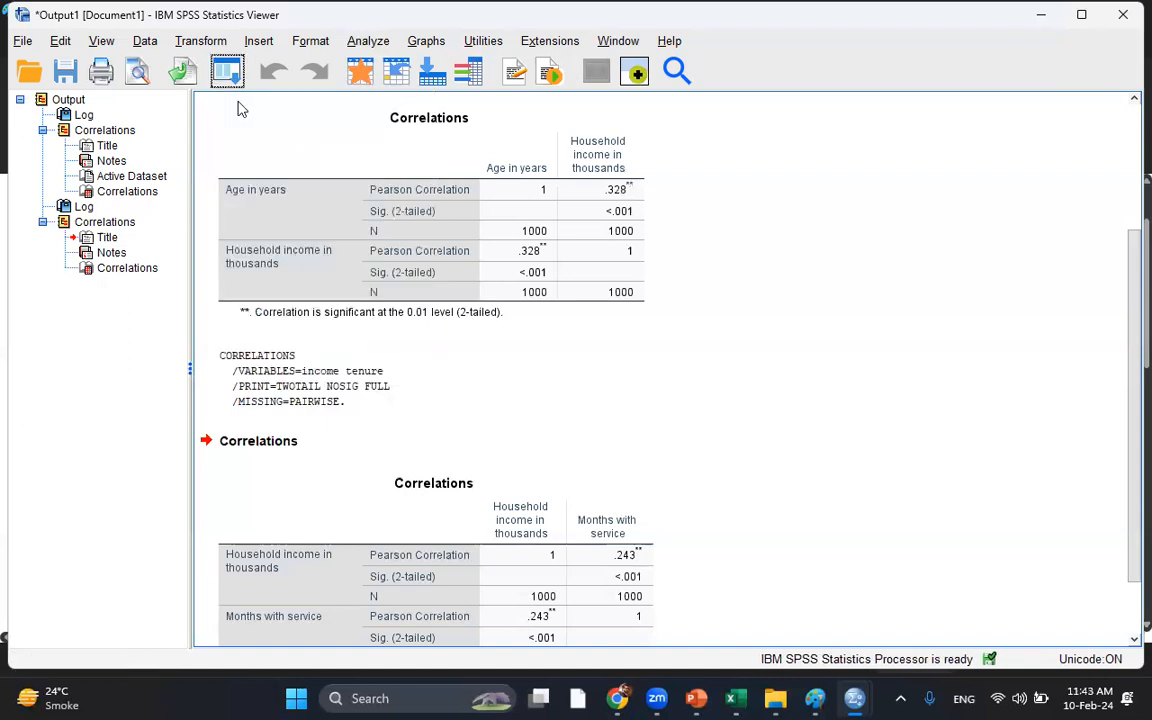
click(386, 236)
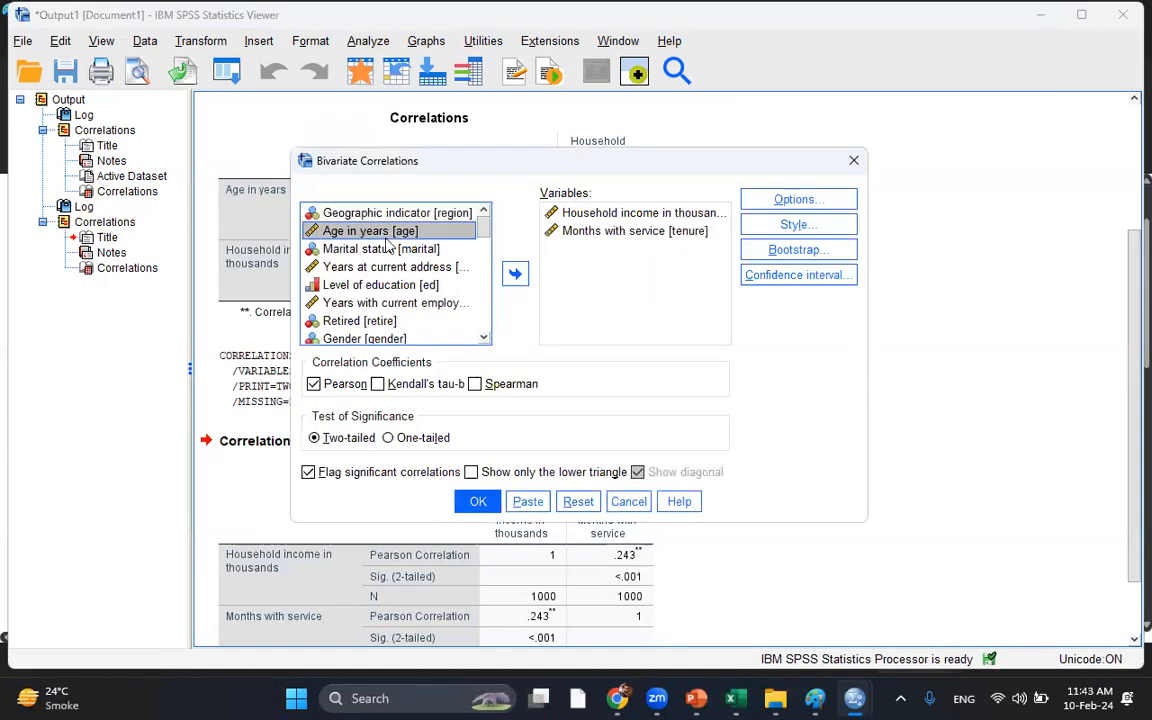
click(514, 273)
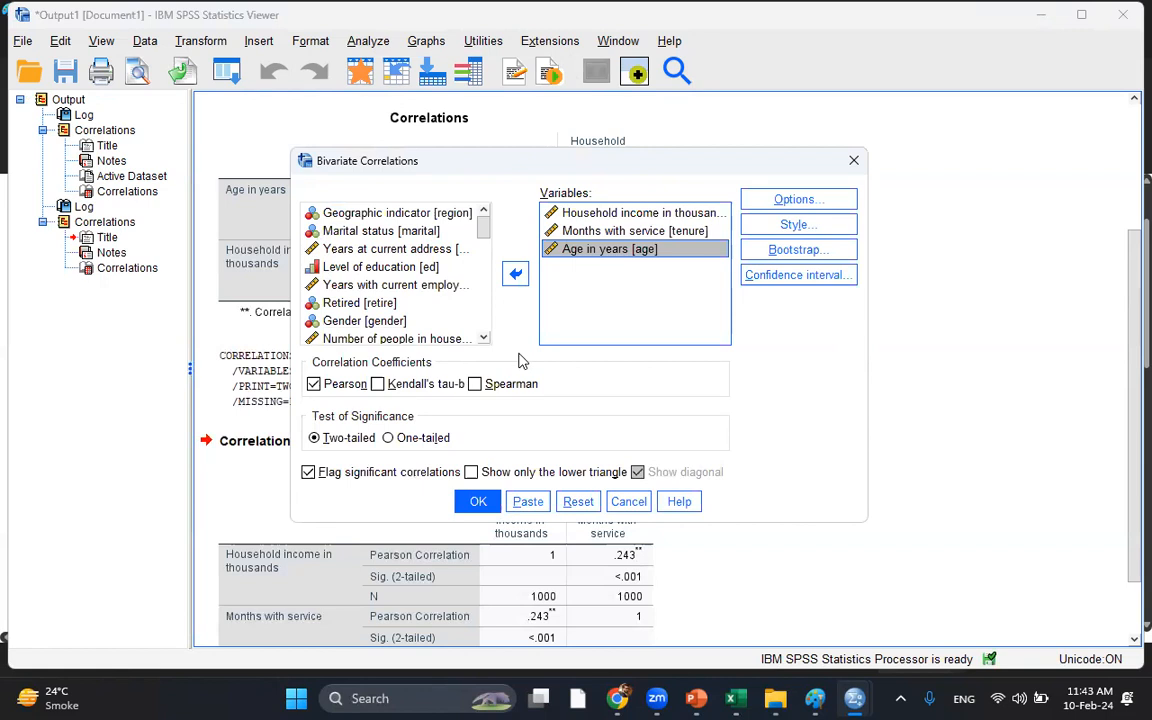
click(477, 501)
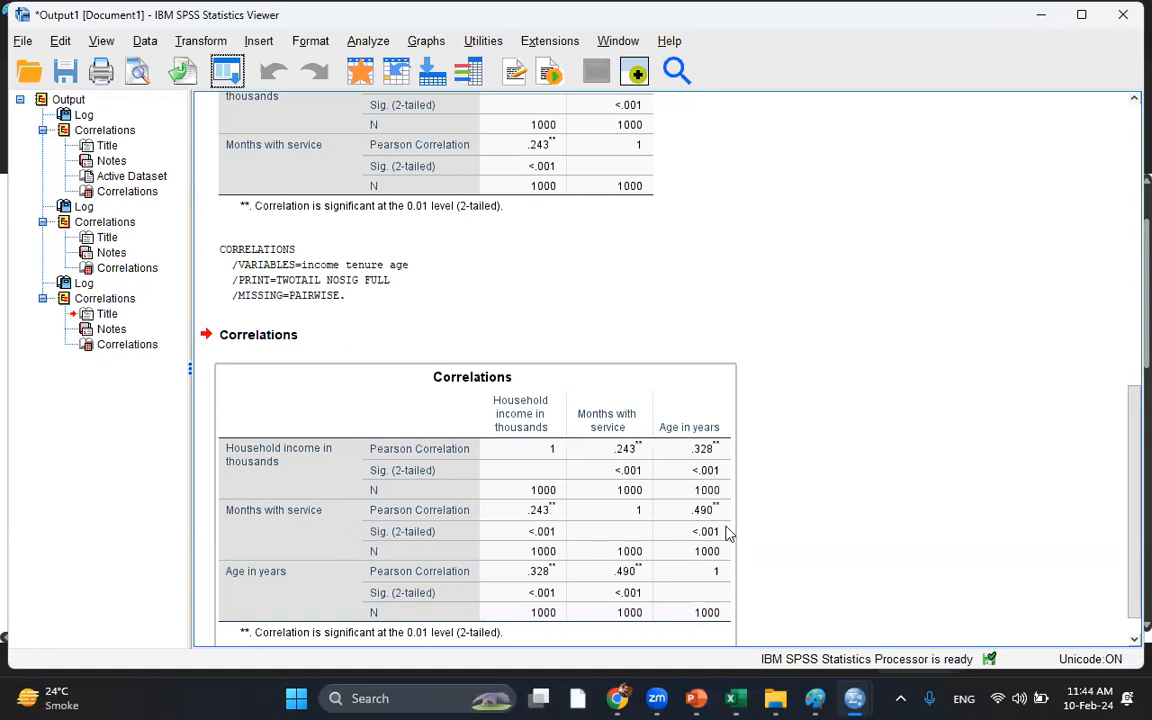
scroll(923, 437, down, 1)
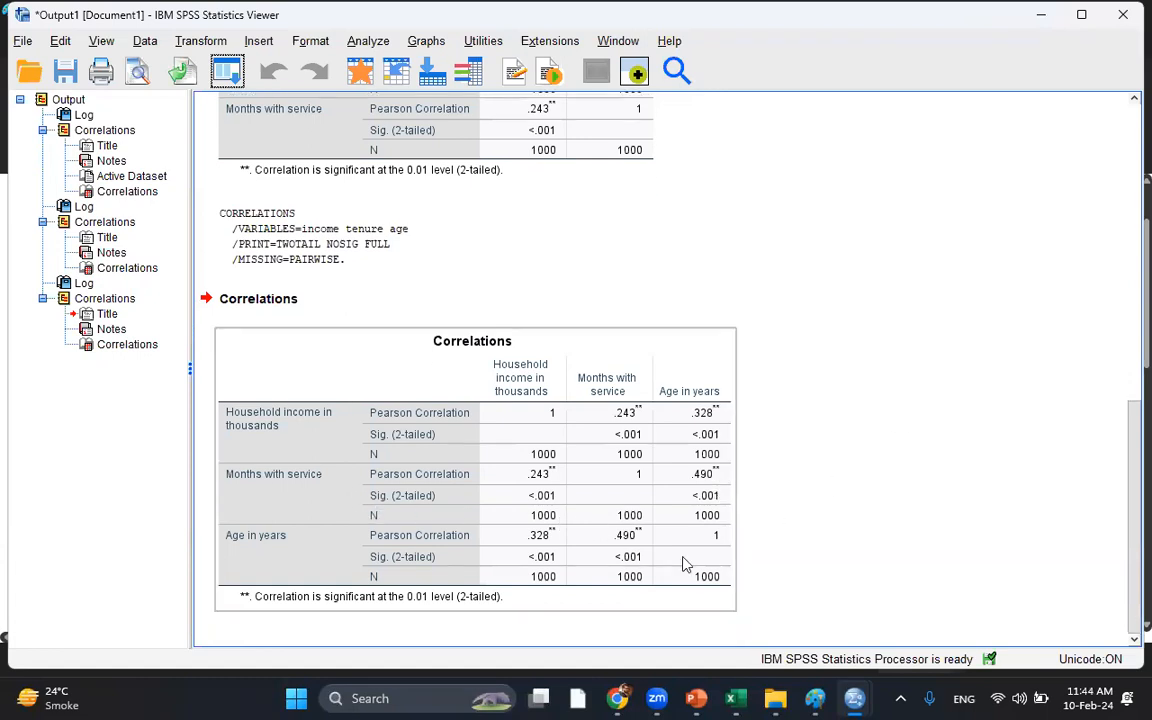
click(745, 461)
click(710, 482)
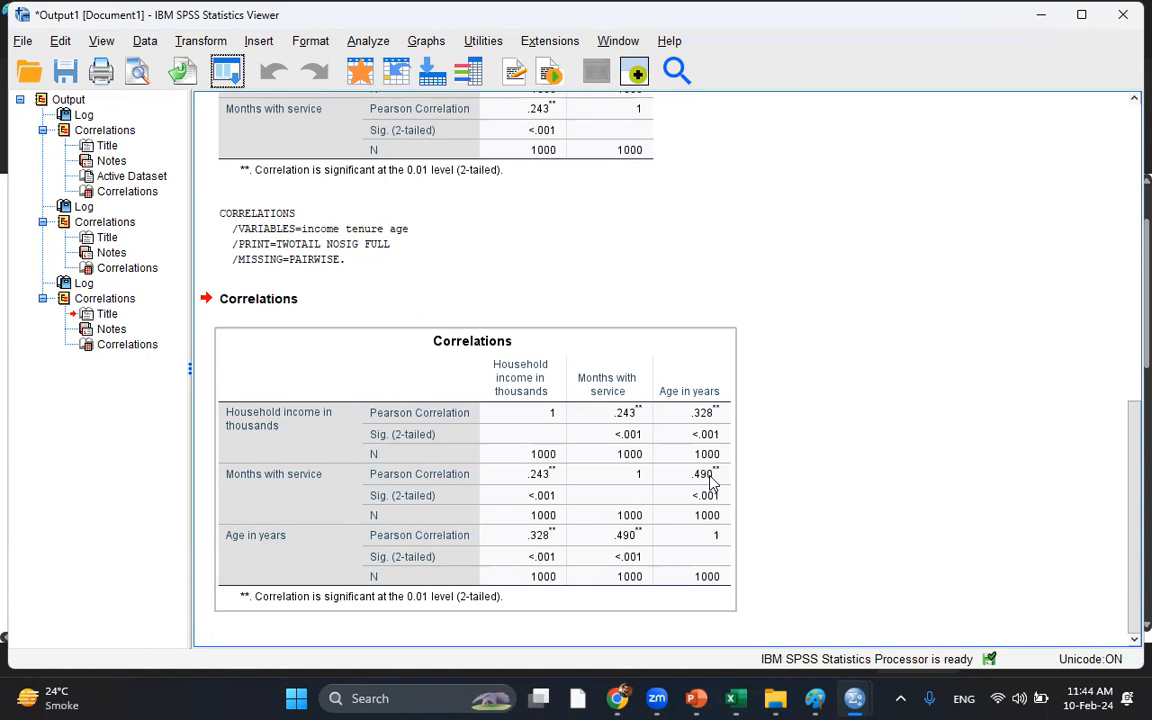
Step: Open the recently used sample dataset bankloan.sav from the SPSS Statistics 23 English samples
click(21, 41)
mouse_move(248, 549)
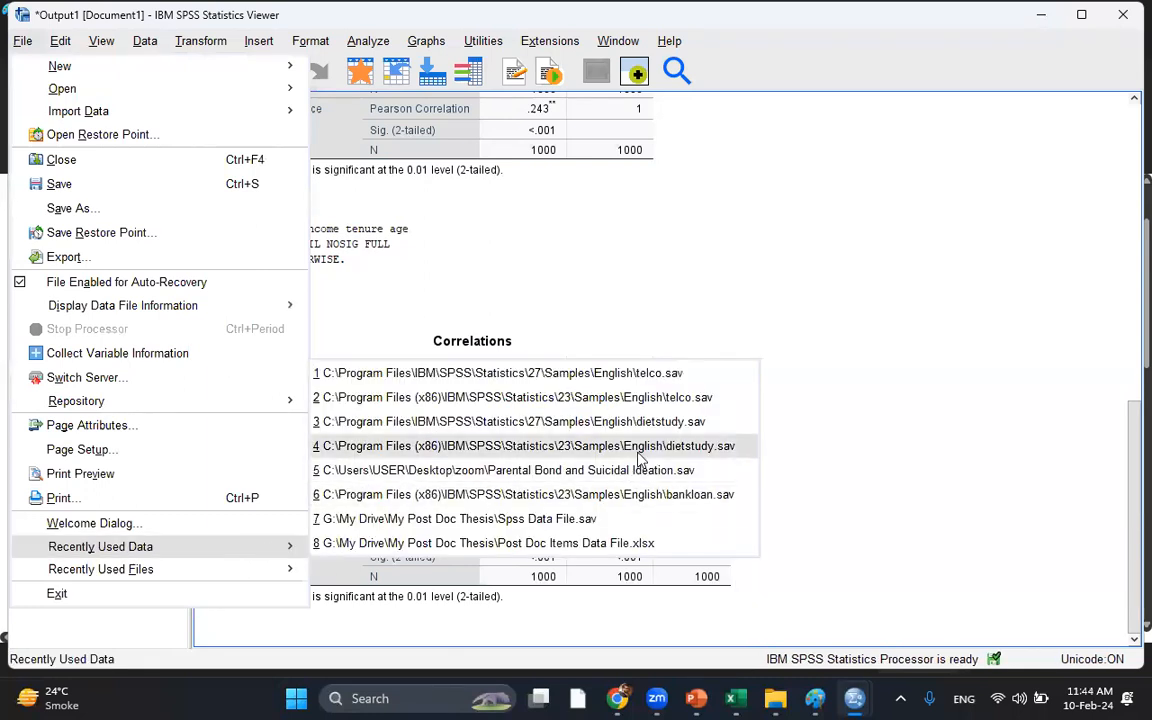
click(641, 505)
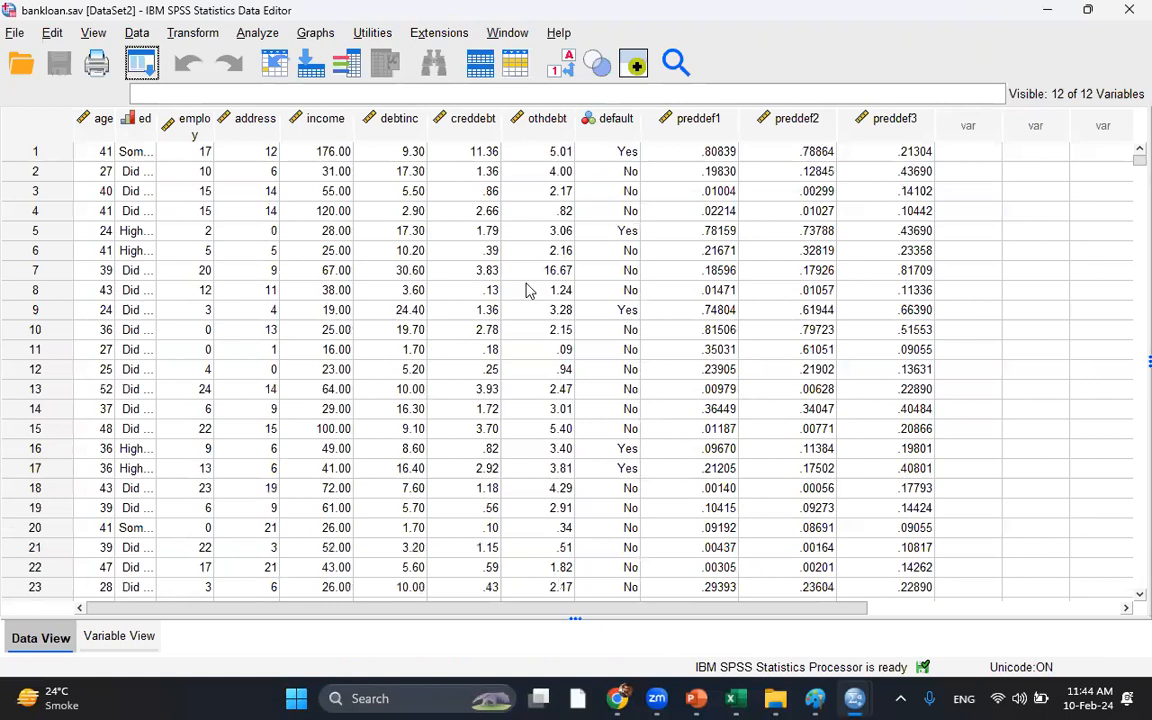
Step: Bring up the Bivariate Correlations dialog for the bankloan data and list the variables by name instead of label
click(260, 33)
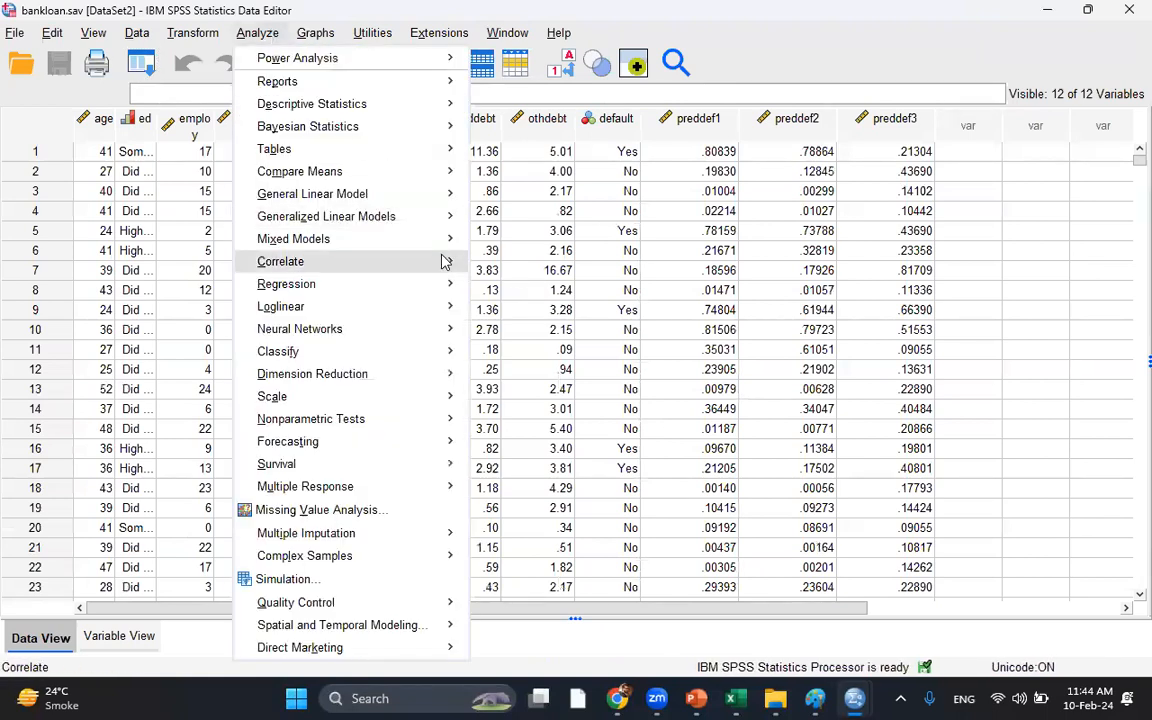
mouse_move(430, 282)
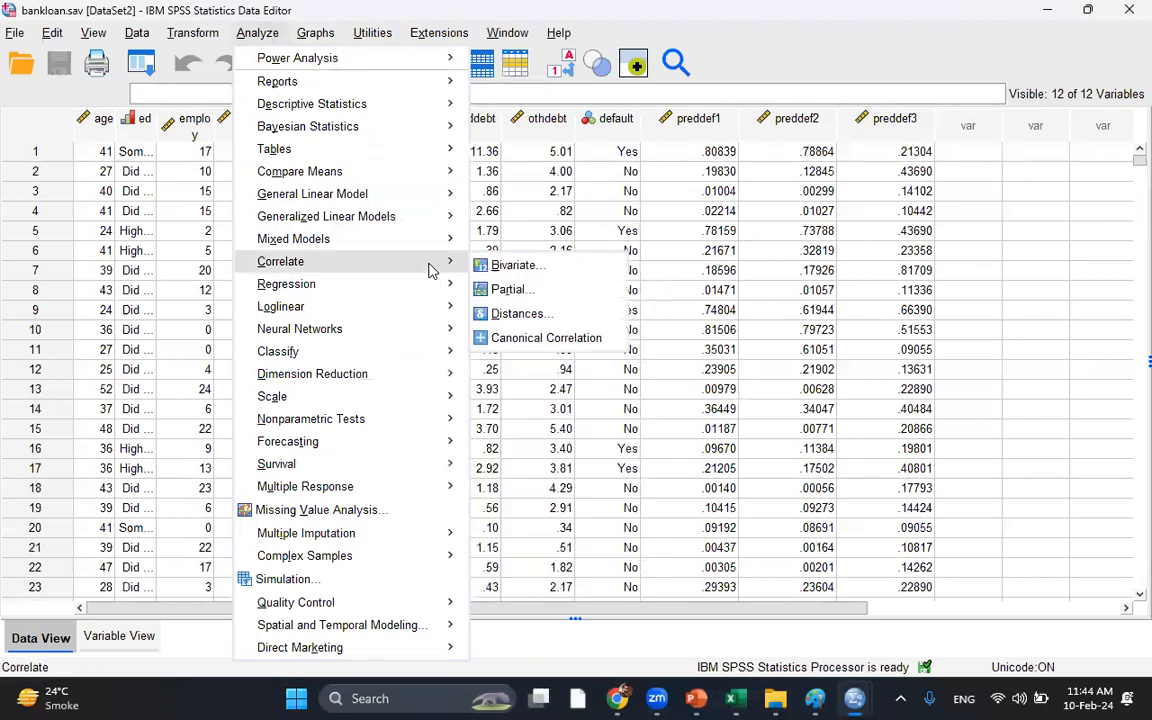
click(510, 266)
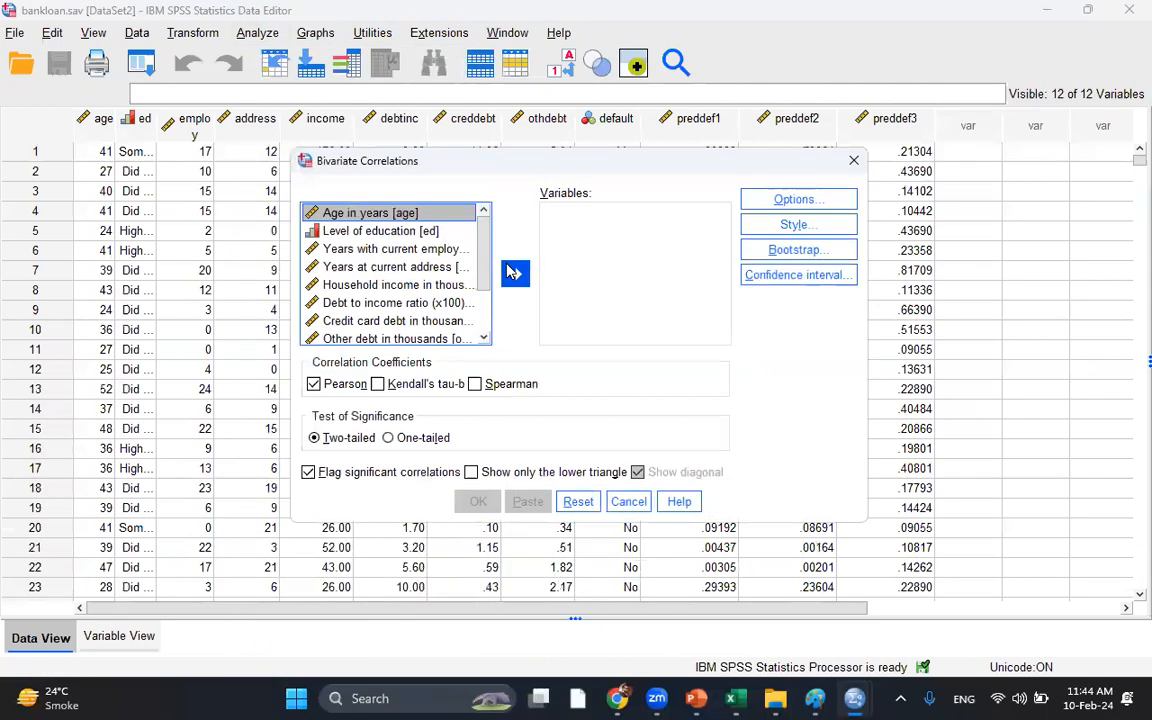
click(411, 267)
right_click(411, 267)
click(420, 287)
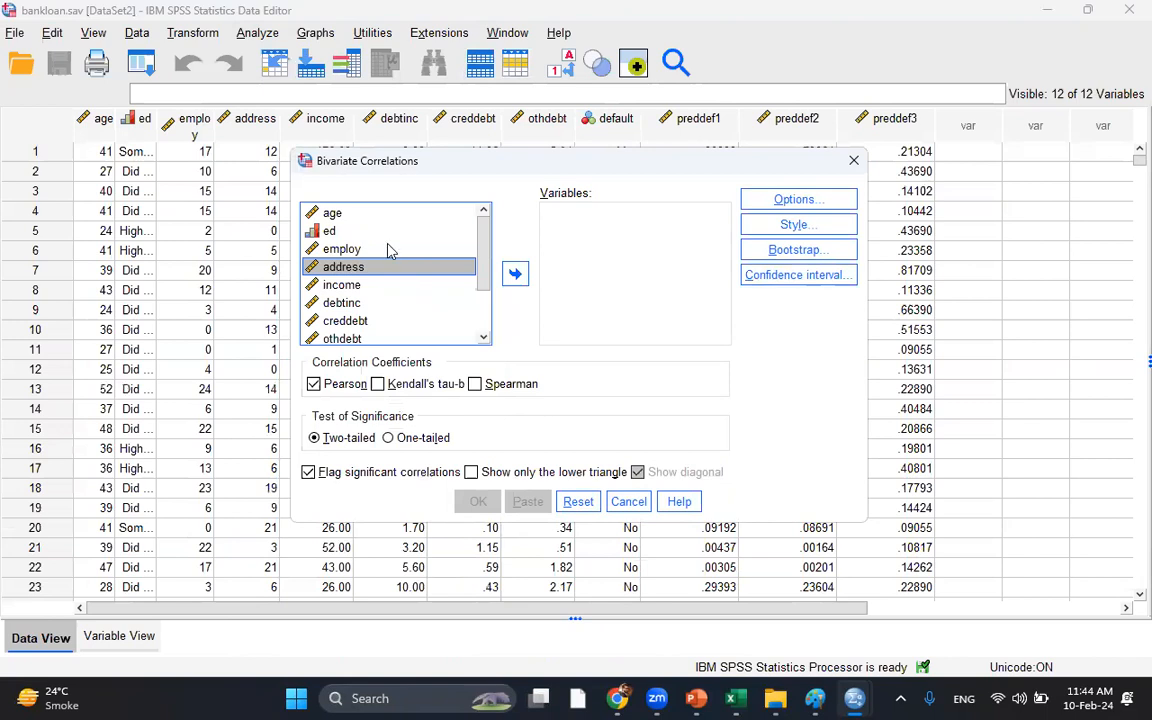
Step: Add age, employ, address and income to the variables for the bivariate correlation
click(315, 212)
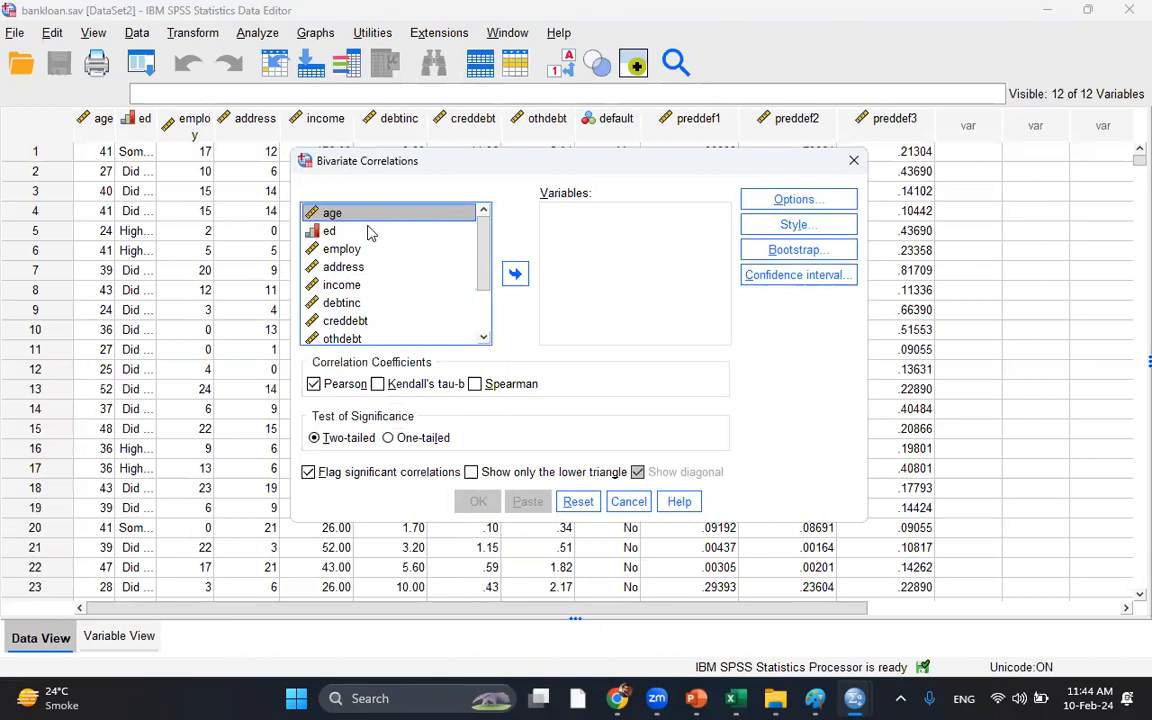
click(515, 273)
click(370, 232)
click(515, 273)
click(350, 231)
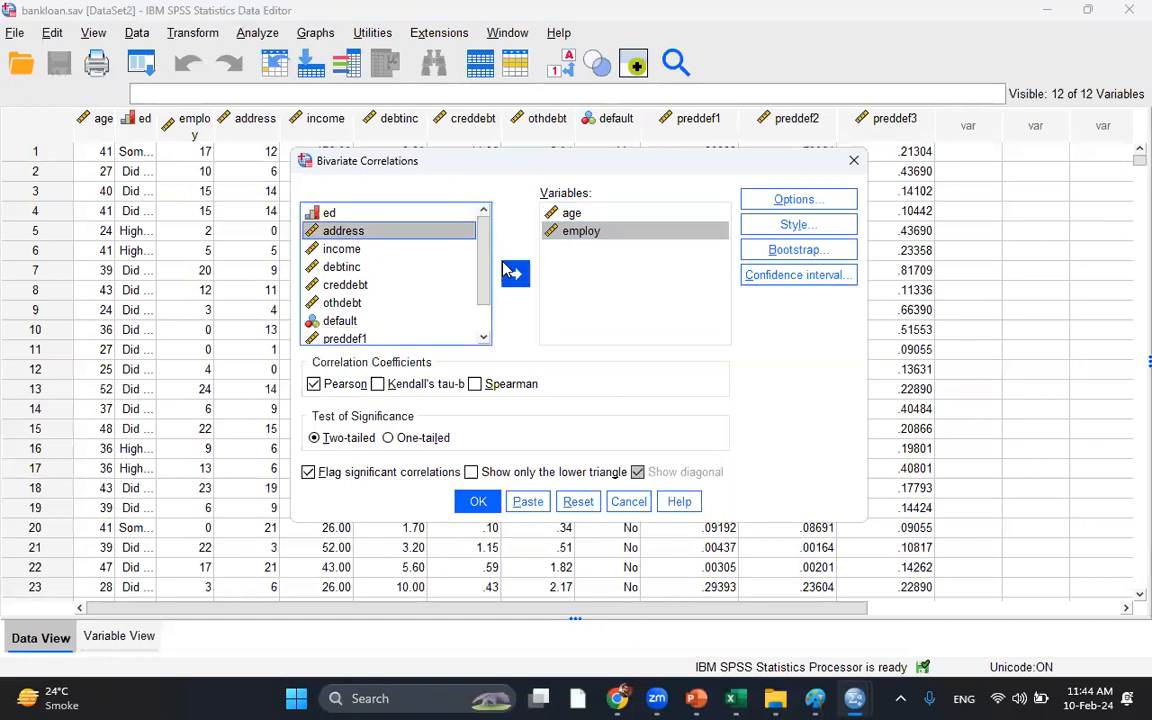
click(515, 273)
click(366, 234)
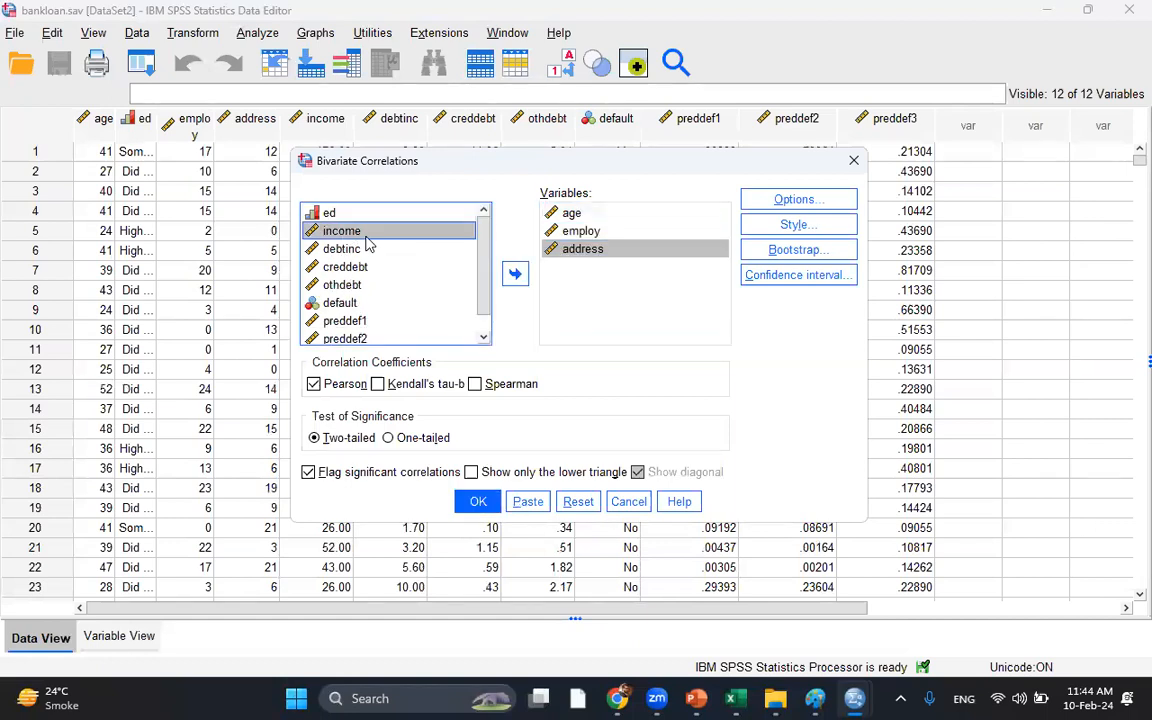
click(515, 273)
Step: Add debtinc, creddebt and othdebt to the correlation variables and run the two-tailed Pearson analysis
click(364, 231)
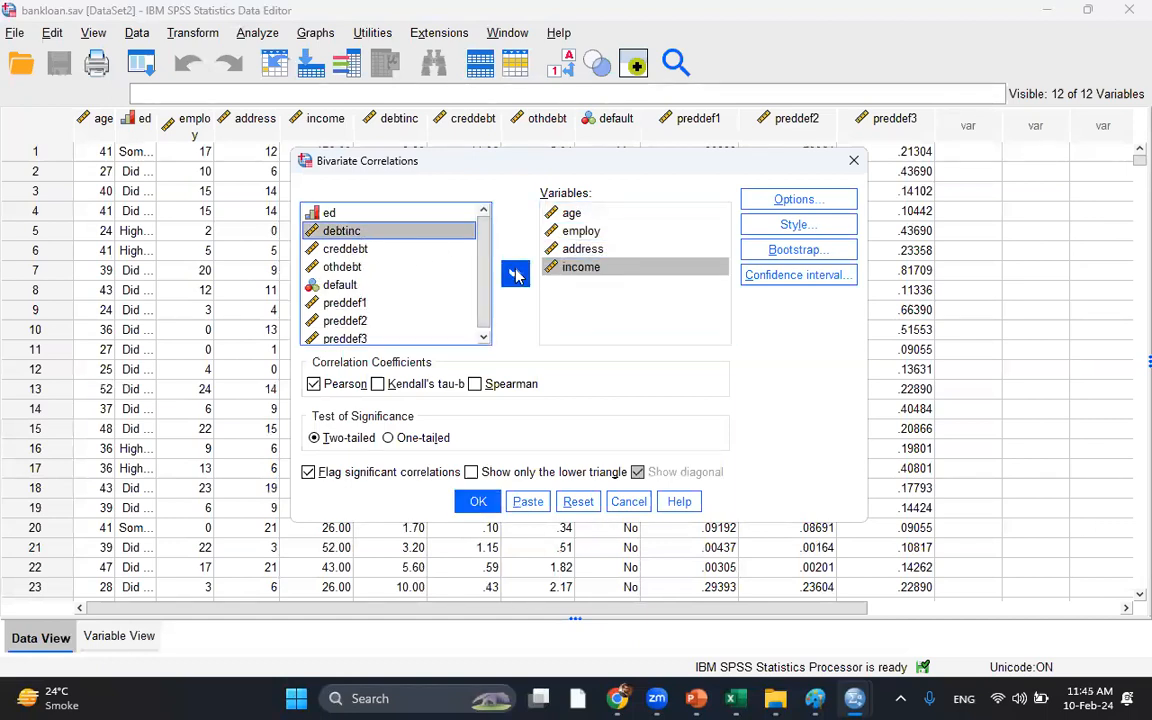
click(515, 273)
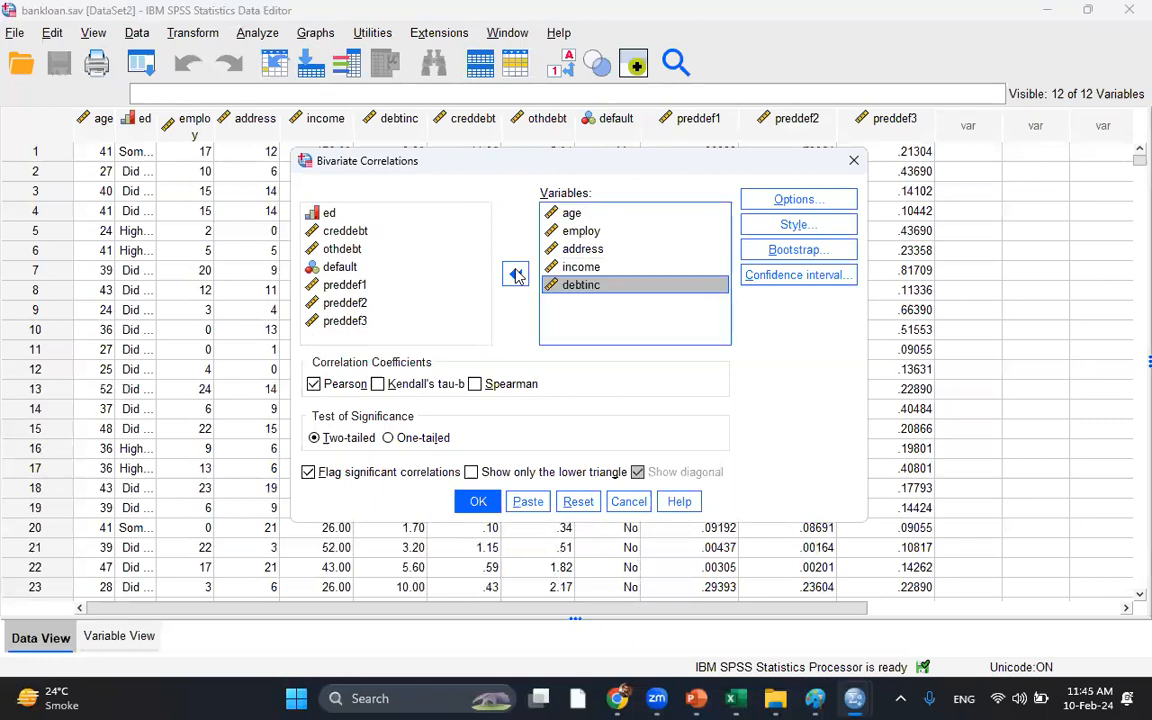
click(340, 231)
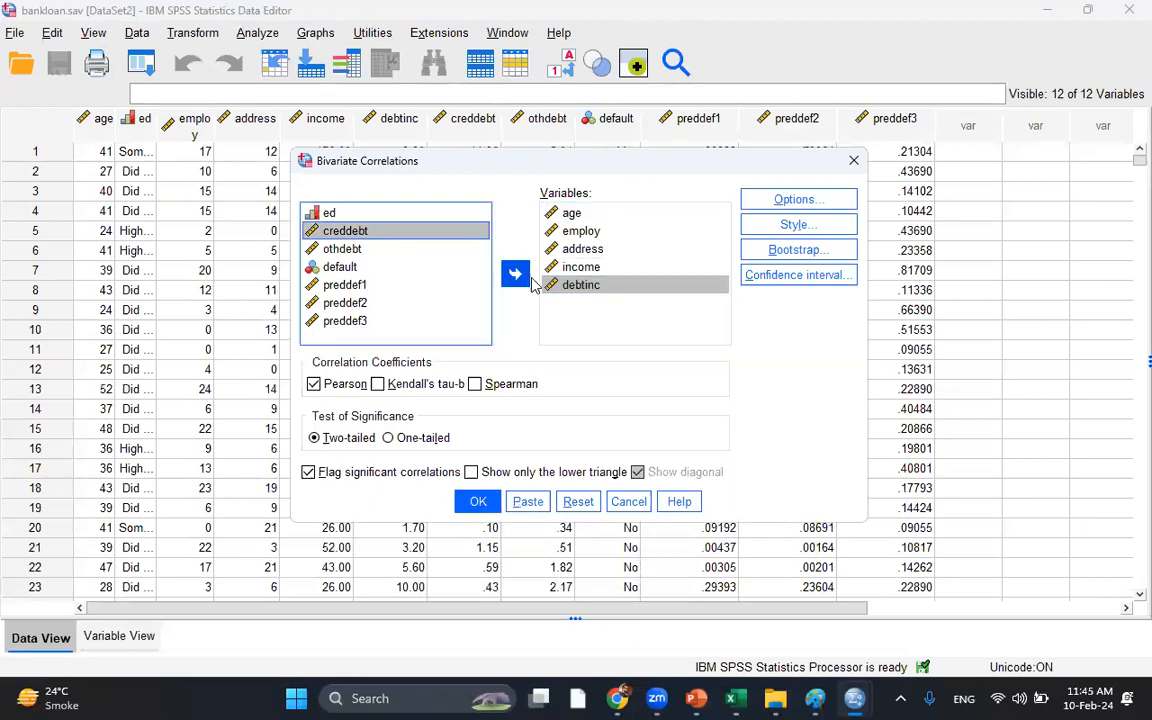
click(522, 279)
click(335, 230)
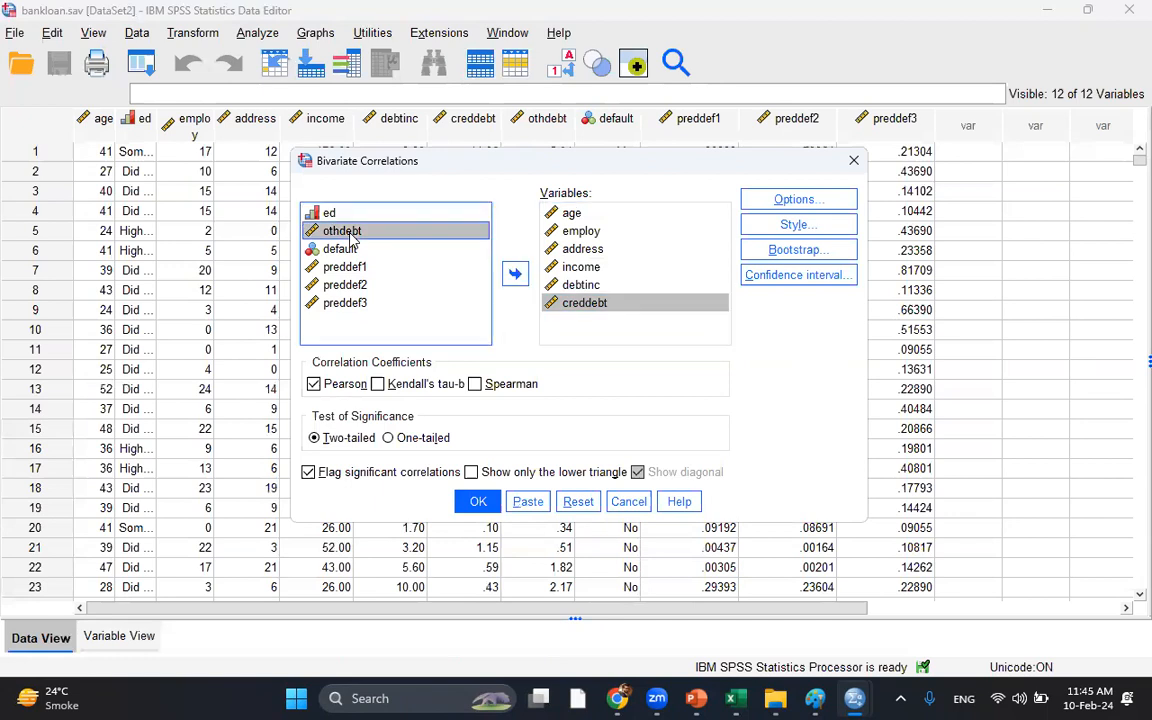
click(515, 276)
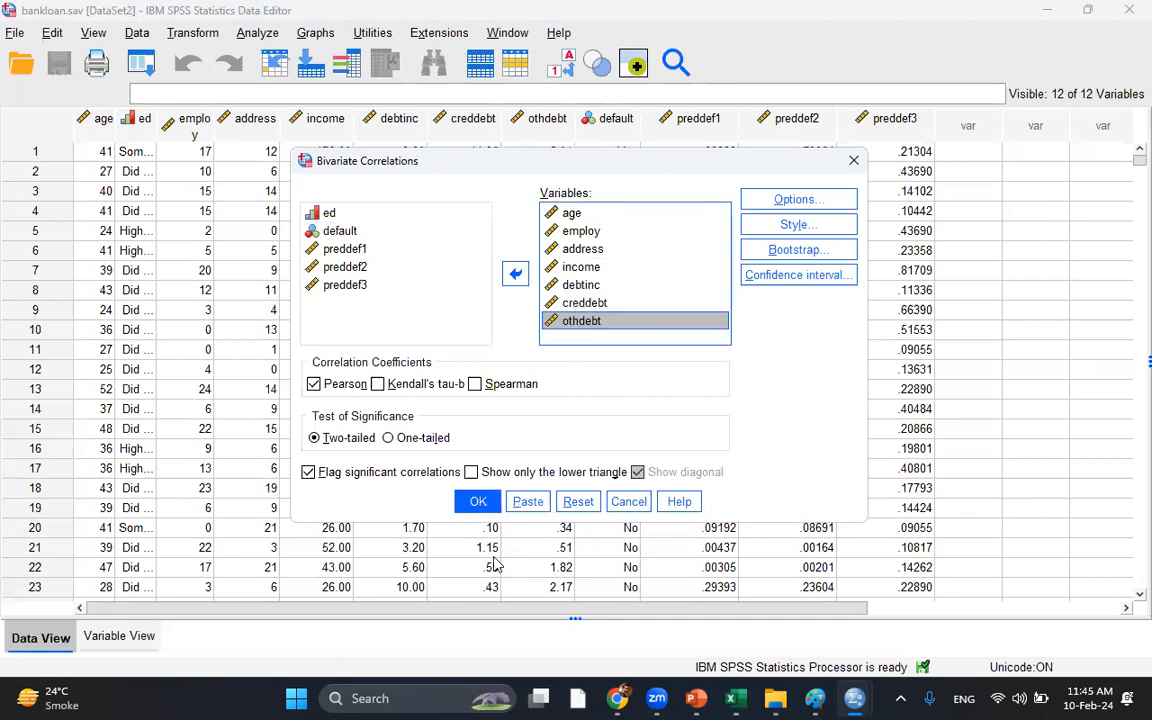
click(476, 501)
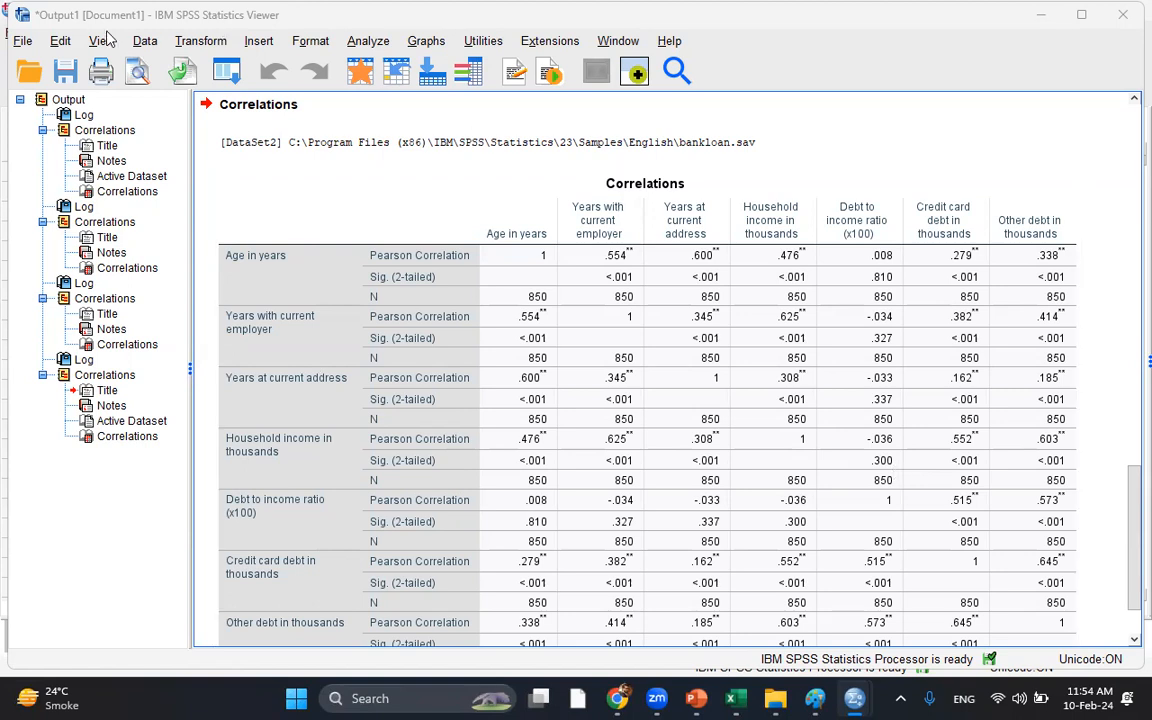
Step: Open the car_sales.sav dataset from the English samples folder
click(22, 41)
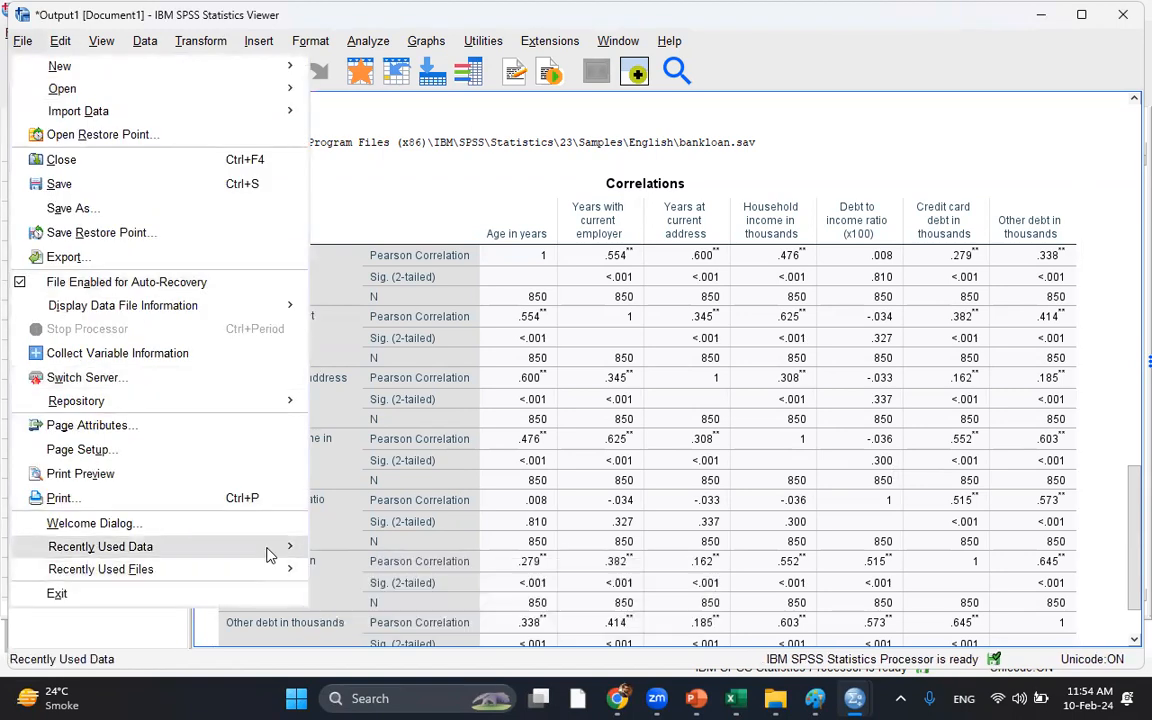
mouse_move(268, 551)
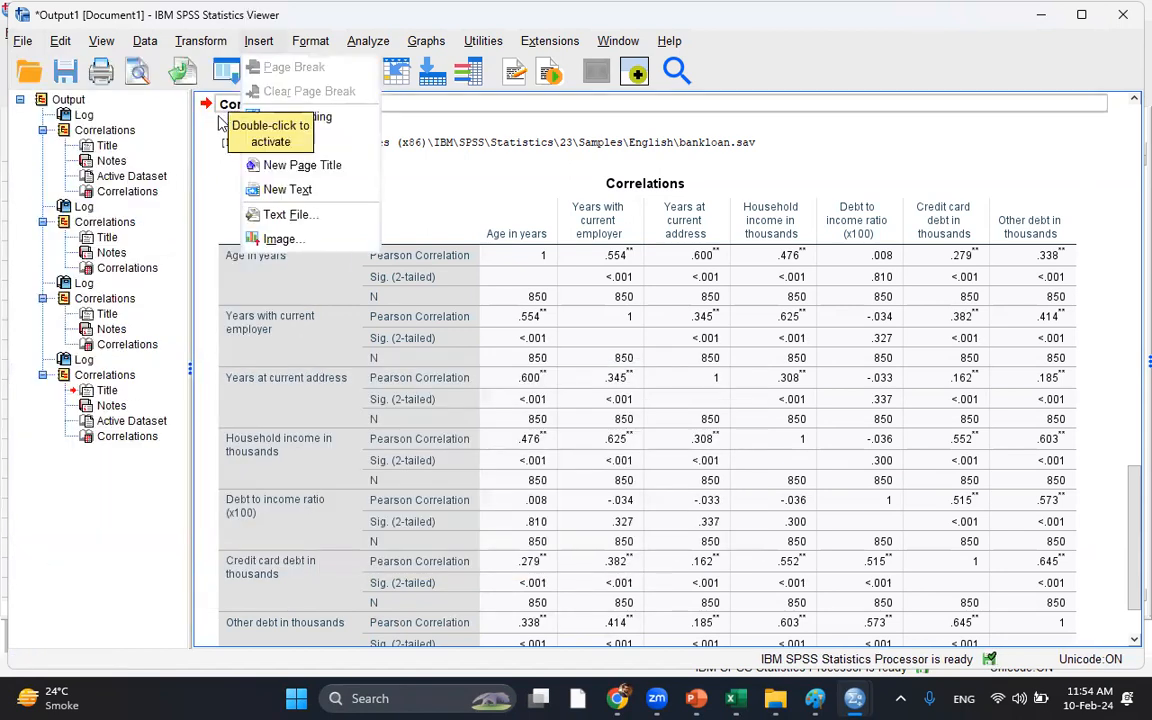
mouse_move(198, 94)
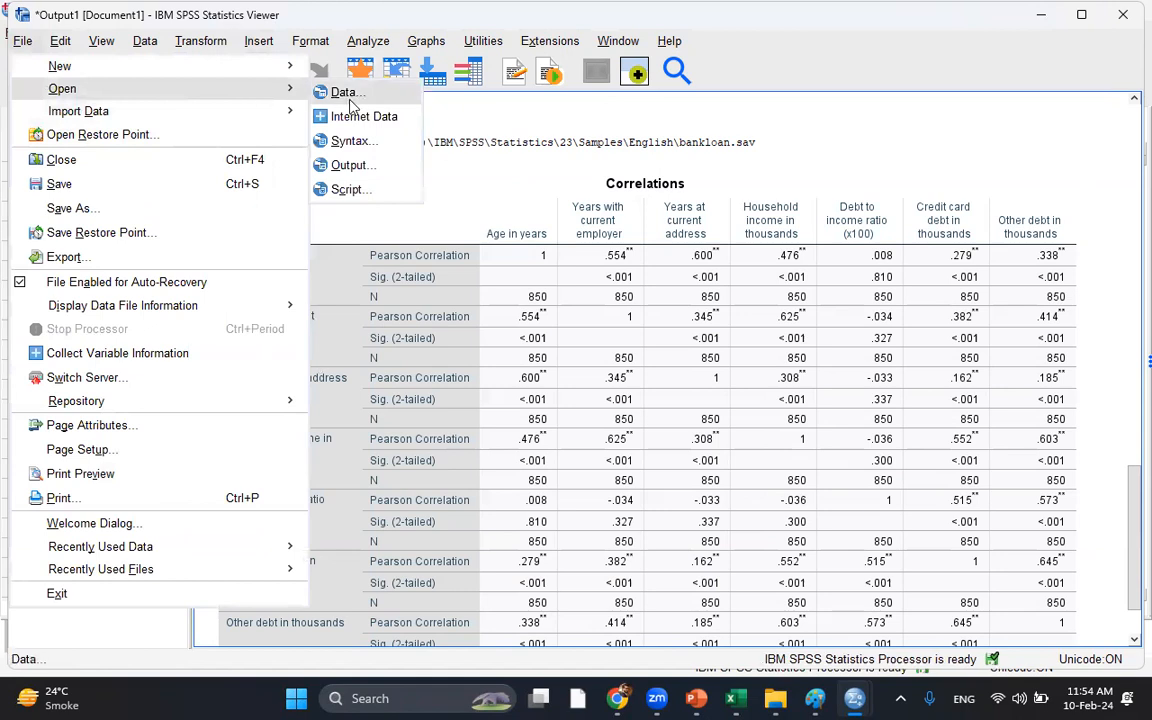
click(343, 93)
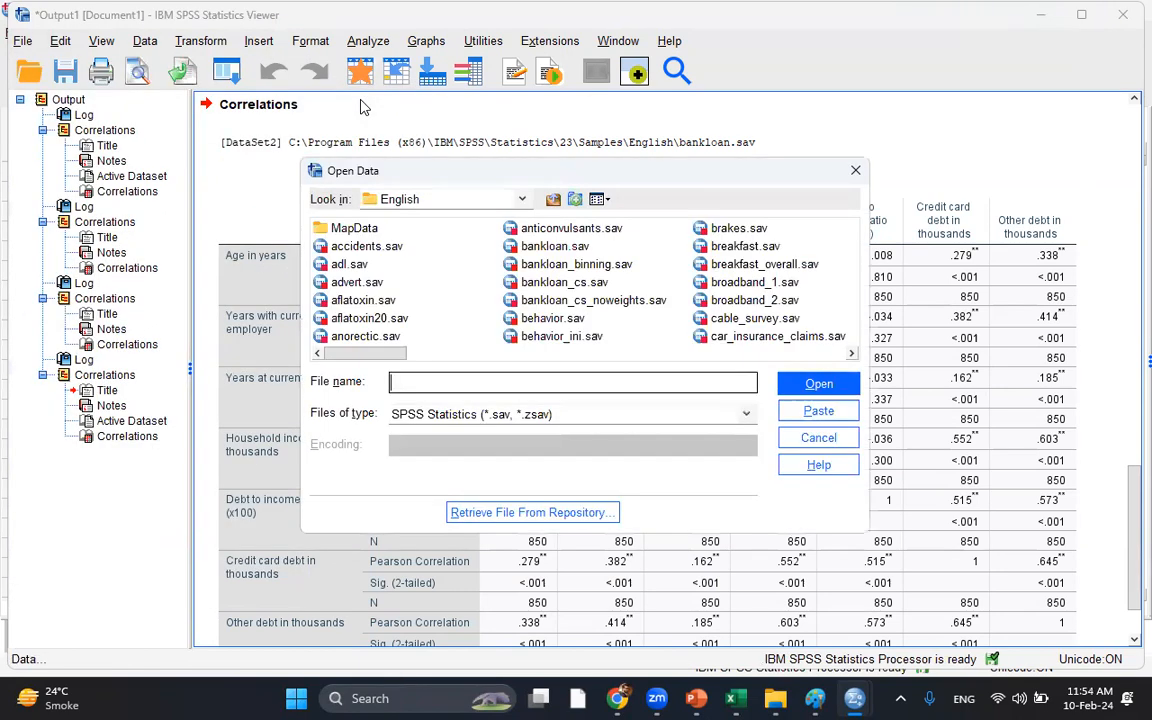
click(343, 281)
key(c)
key(c)
key(c)
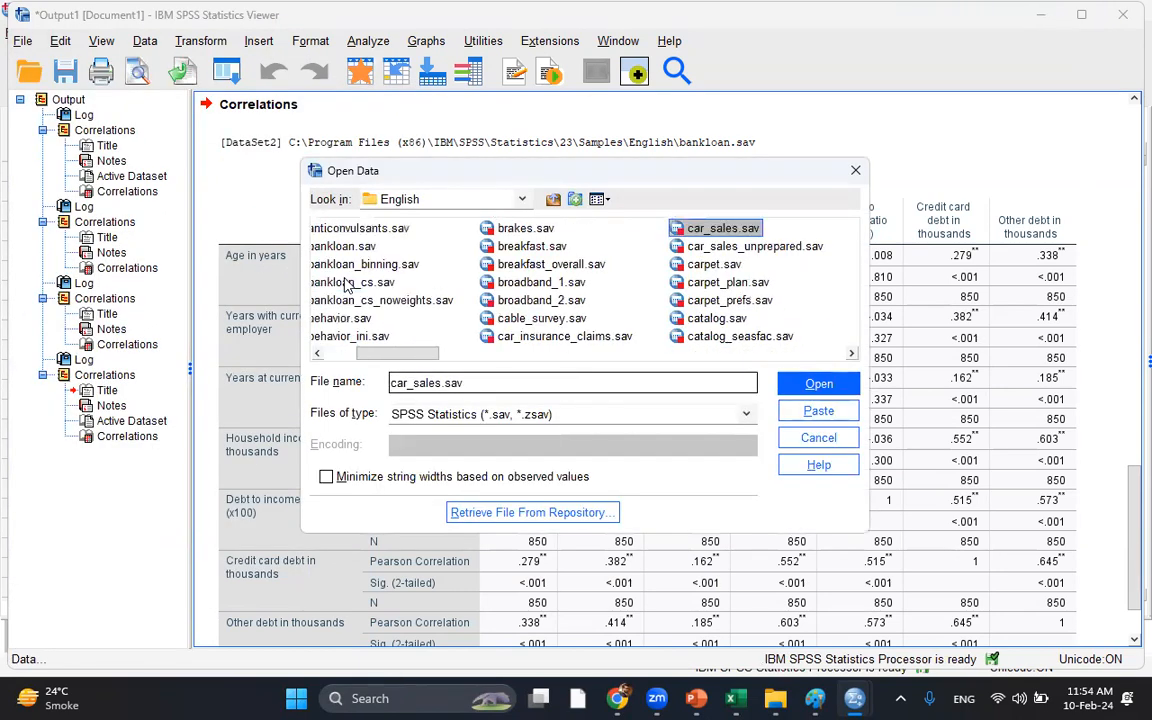
key(Return)
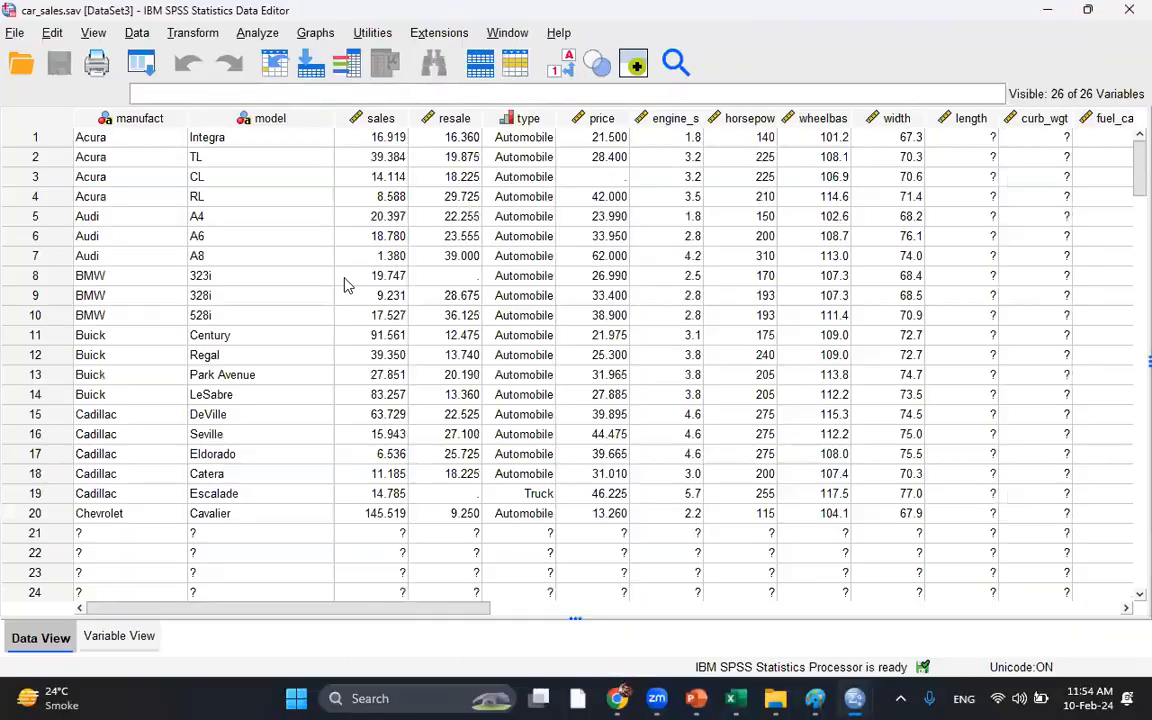
Step: Start a bivariate correlation on the car sales data with Sales in thousands and Price in thousands as variables
click(257, 33)
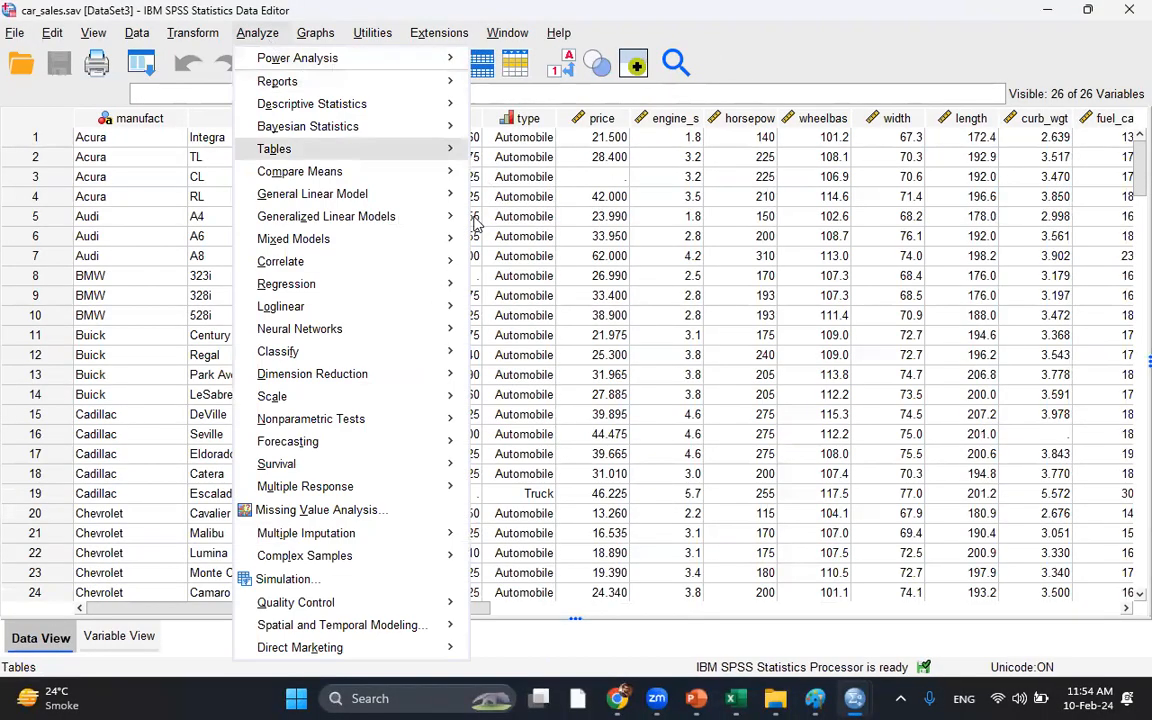
mouse_move(440, 261)
click(510, 265)
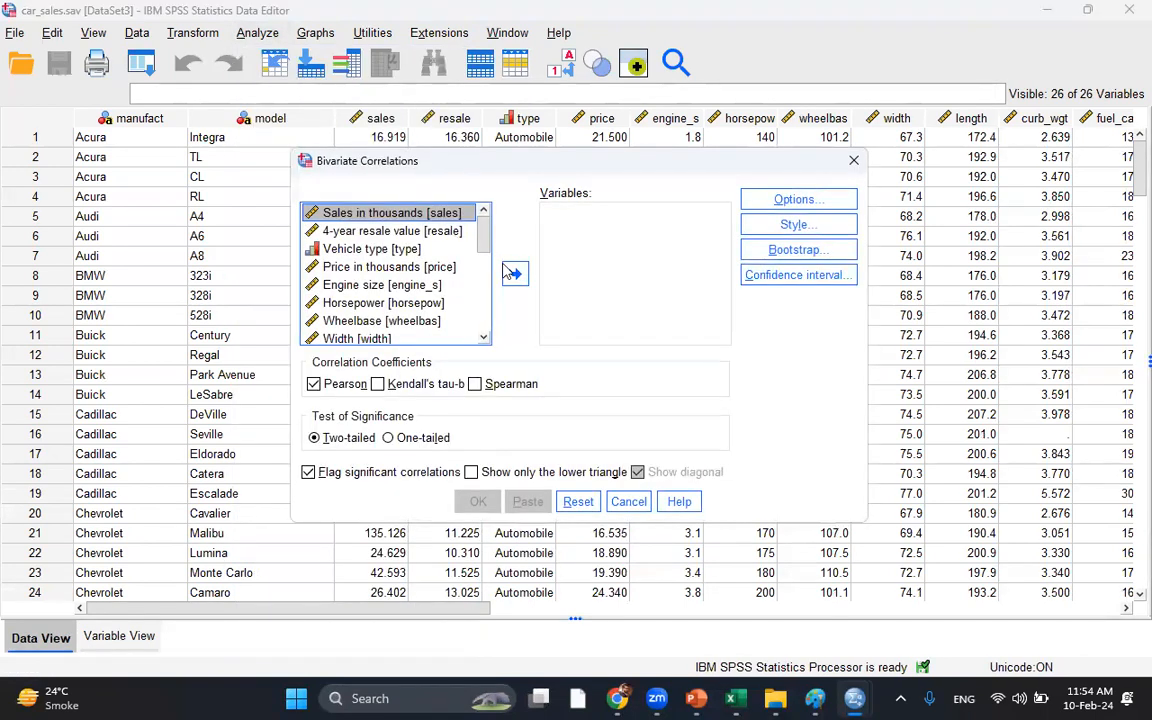
click(516, 275)
click(405, 246)
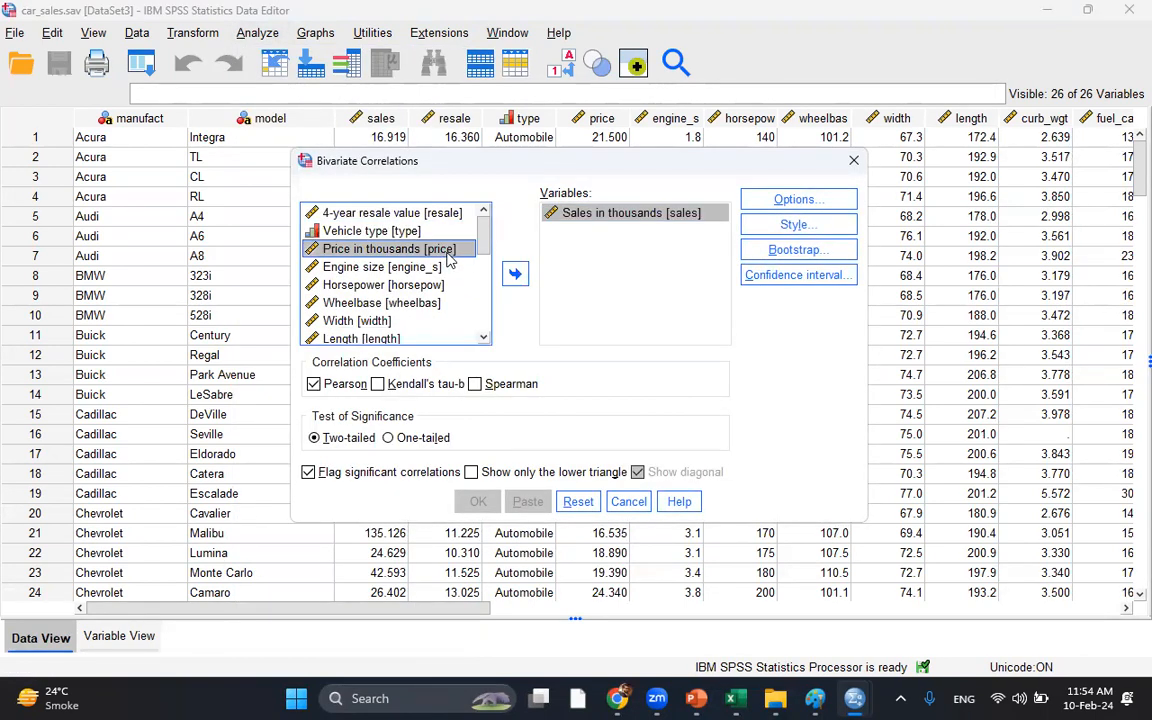
click(516, 275)
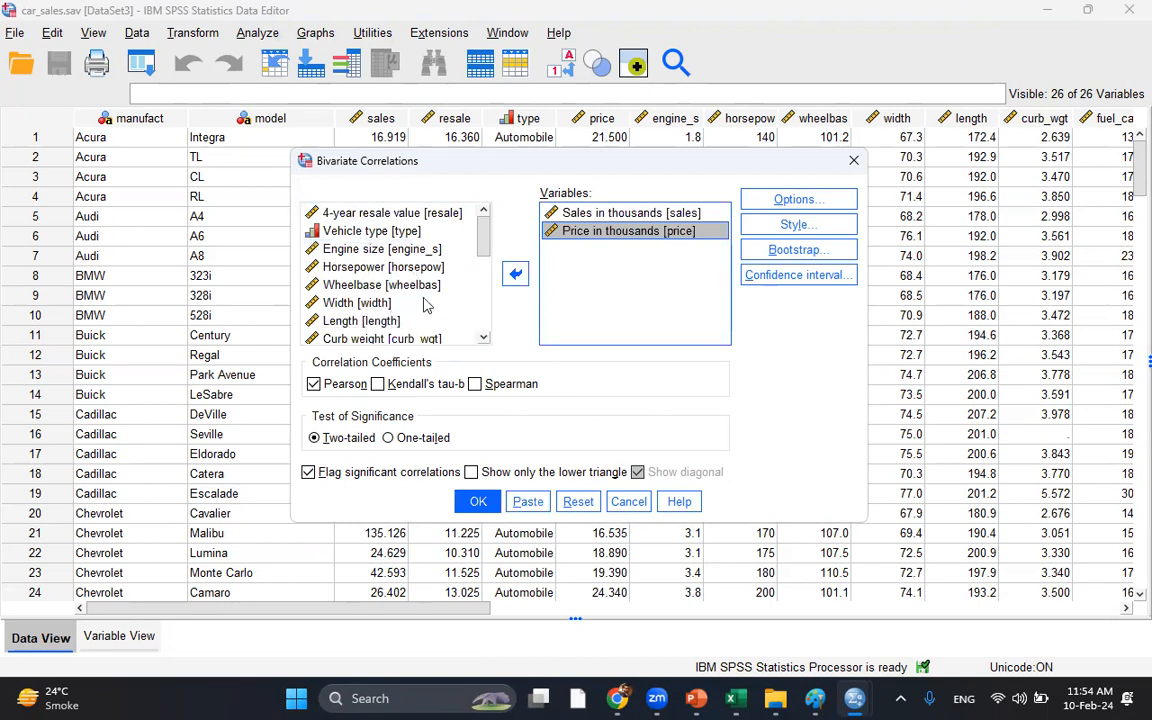
Step: Add Fuel efficiency and Engine size to the variables for the bivariate correlation
scroll(430, 320, down, 3)
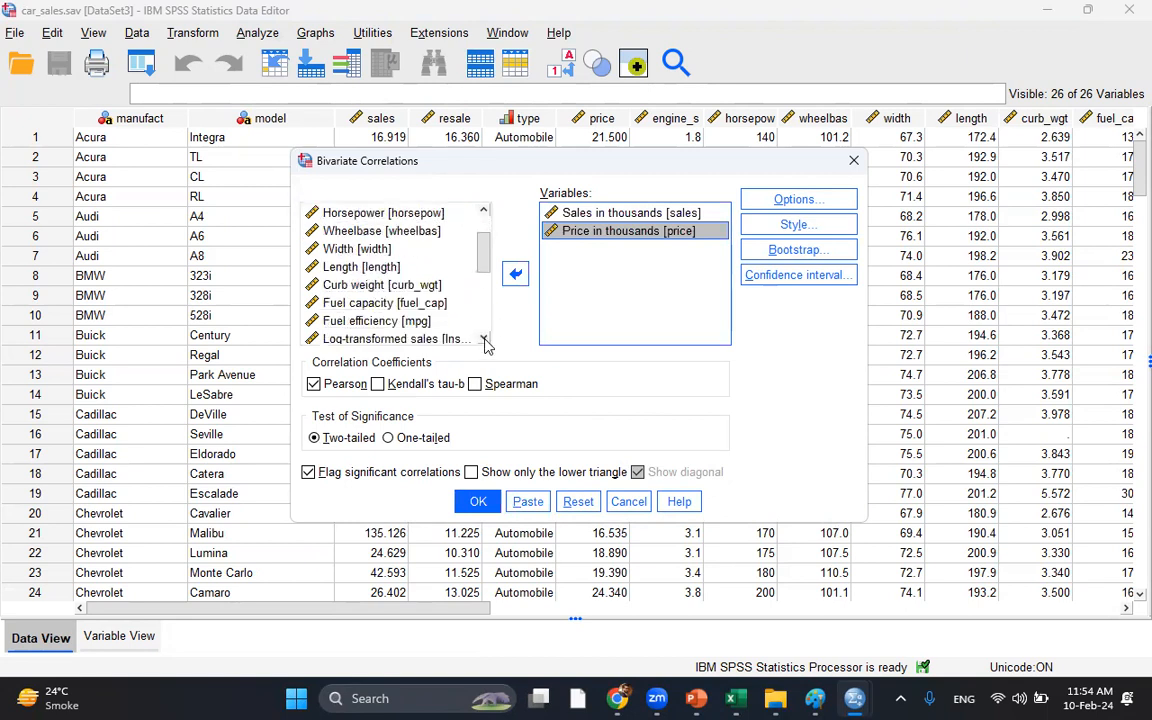
click(428, 321)
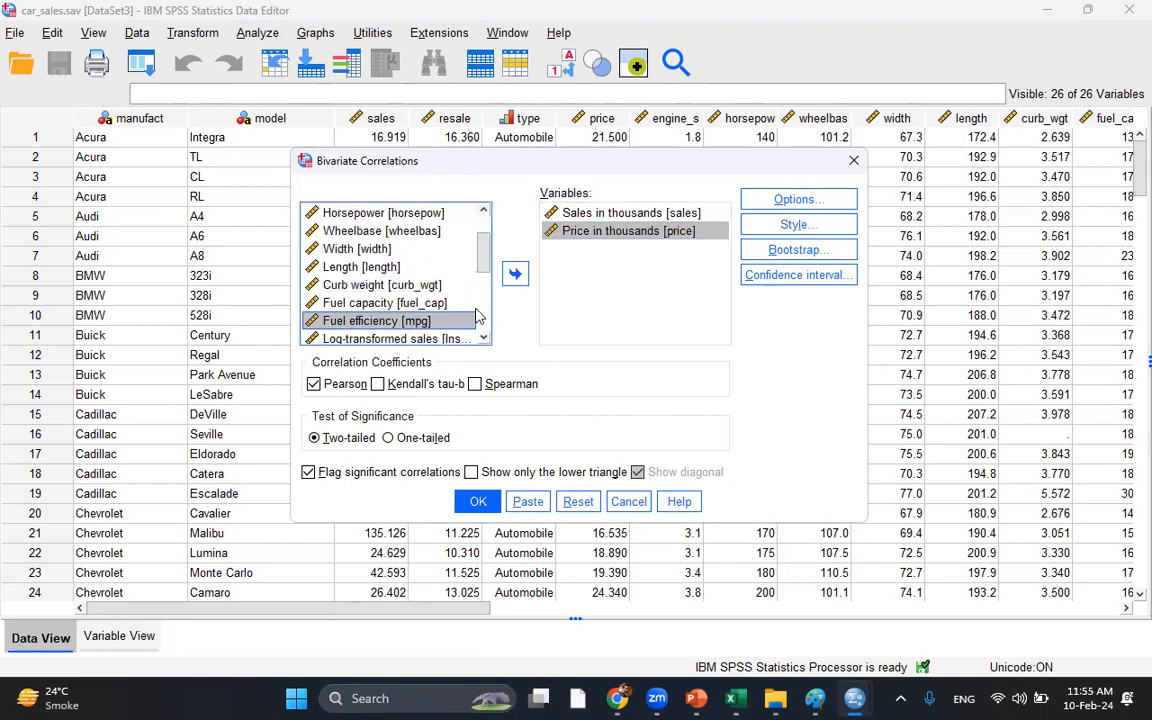
click(515, 274)
click(484, 213)
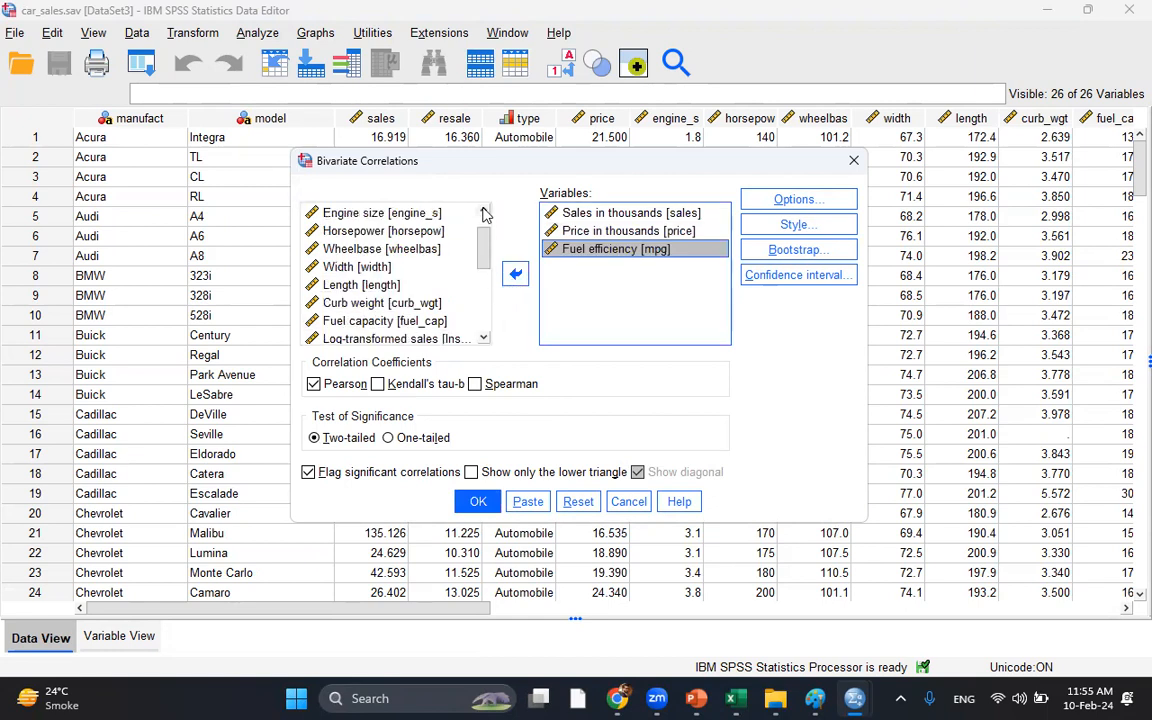
click(484, 213)
click(418, 232)
click(515, 278)
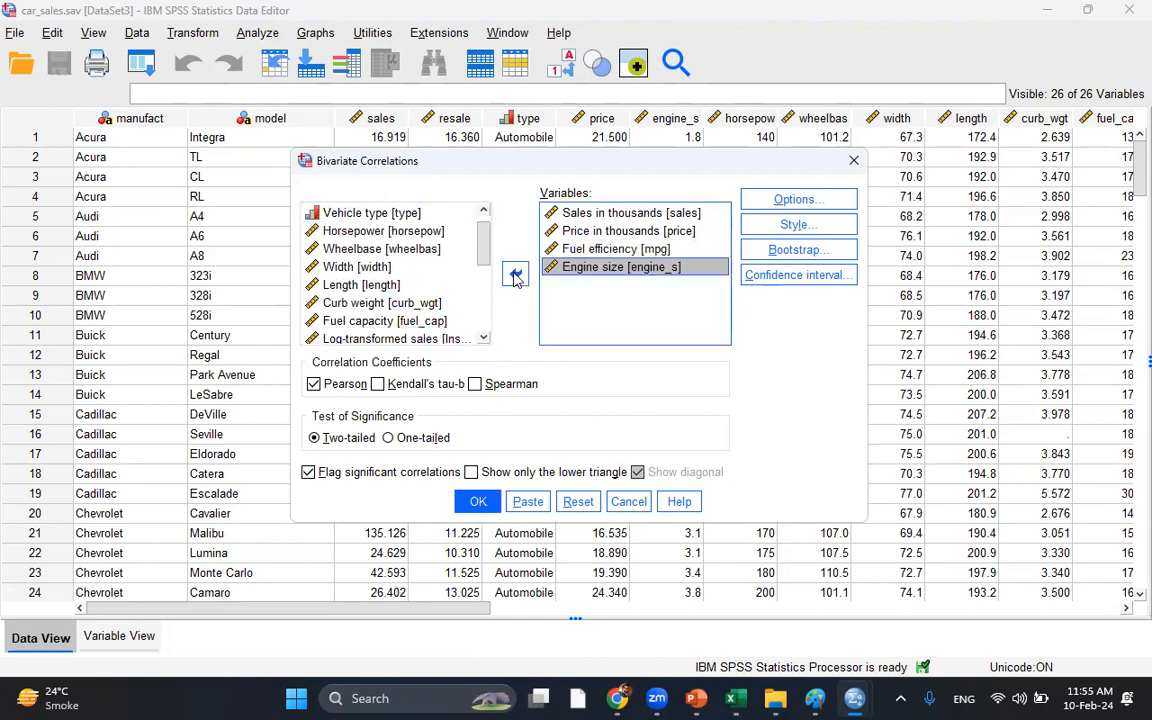
Step: Add Fuel capacity and Wheelbase to the correlation variables and run the two-tailed Pearson analysis
click(405, 321)
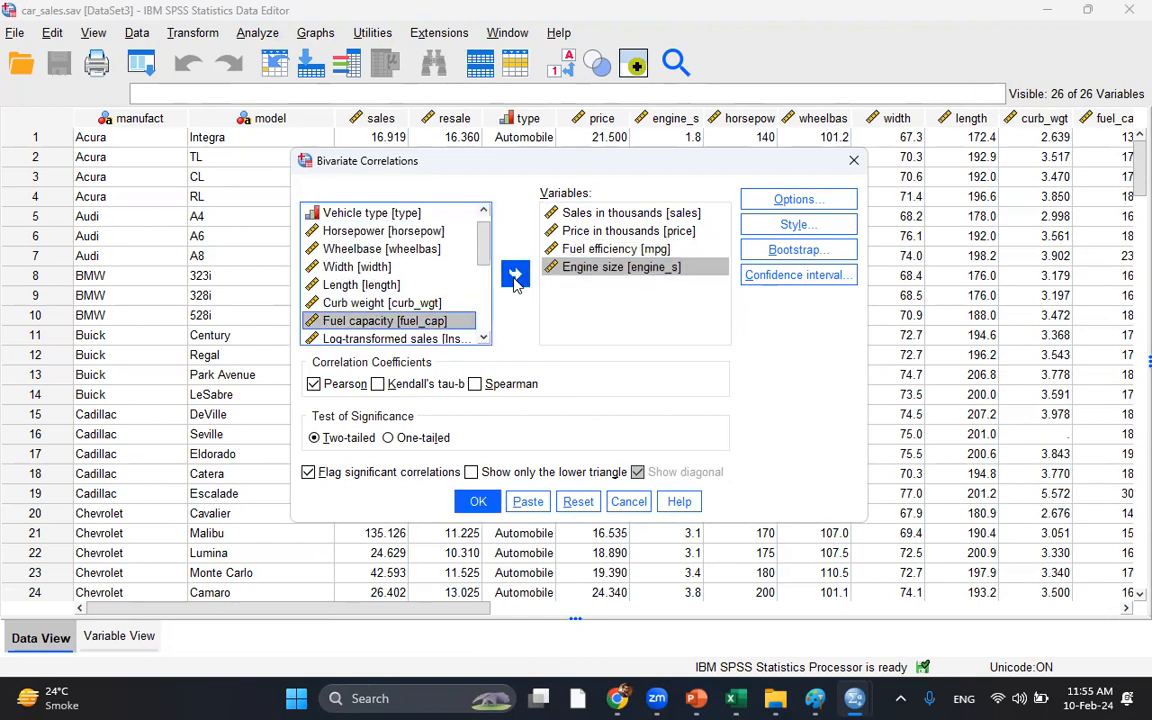
click(515, 276)
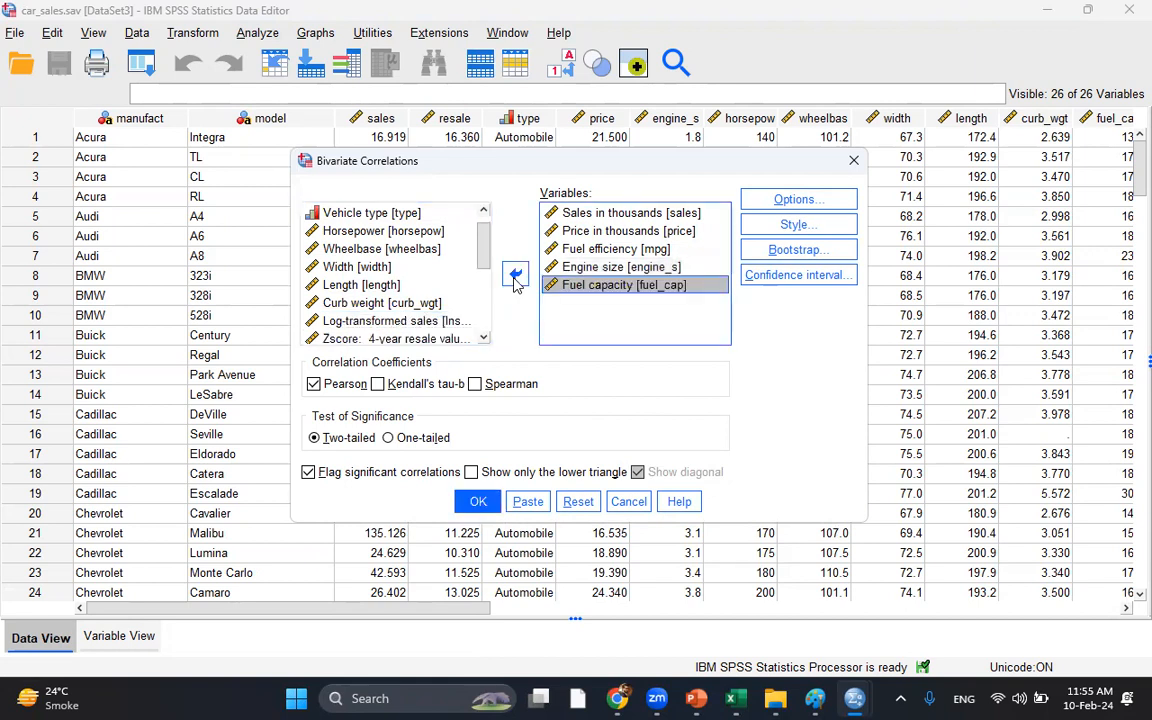
click(421, 252)
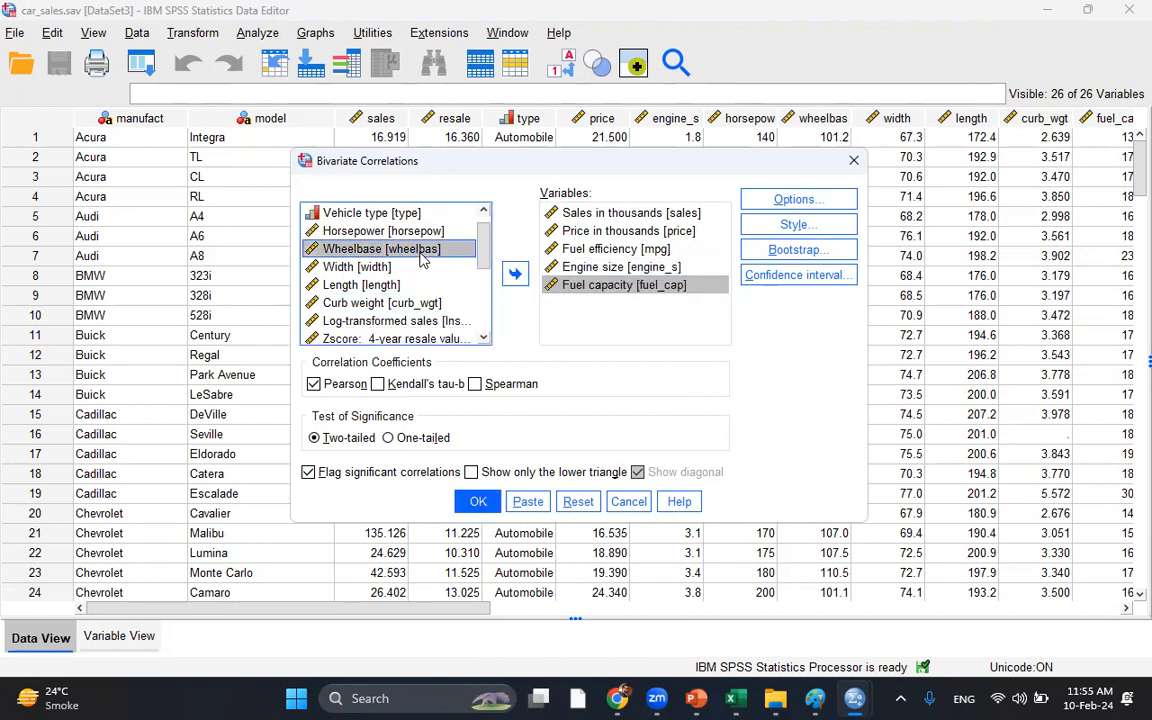
click(515, 275)
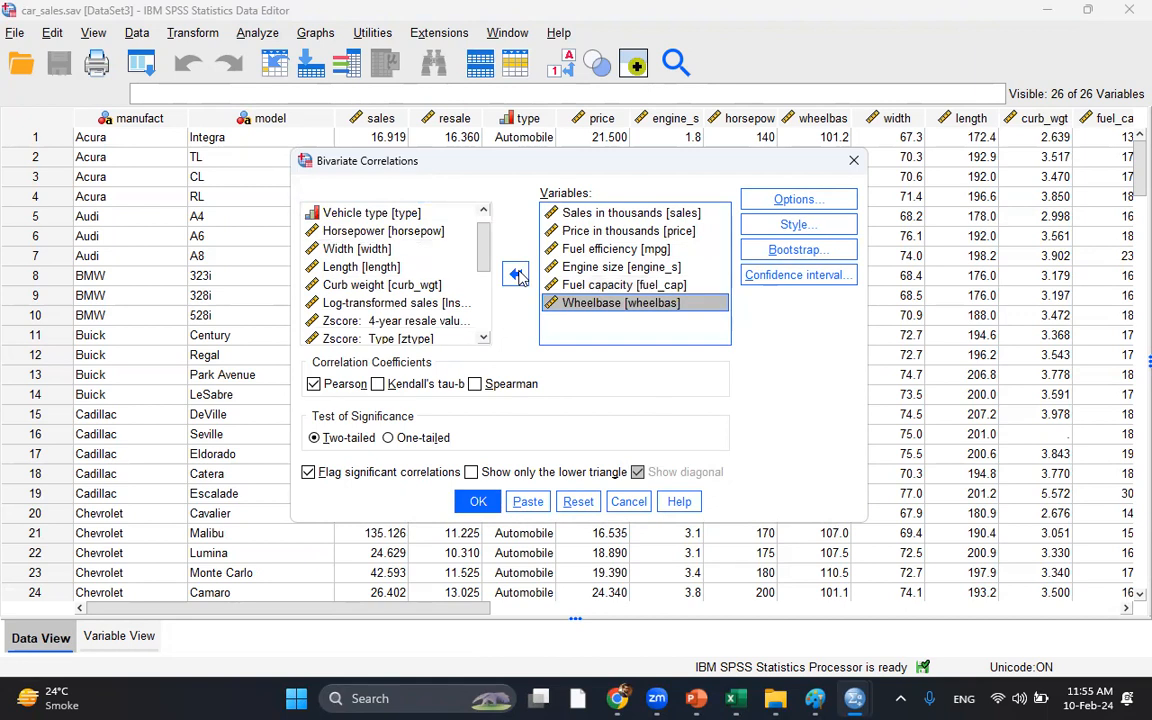
click(478, 501)
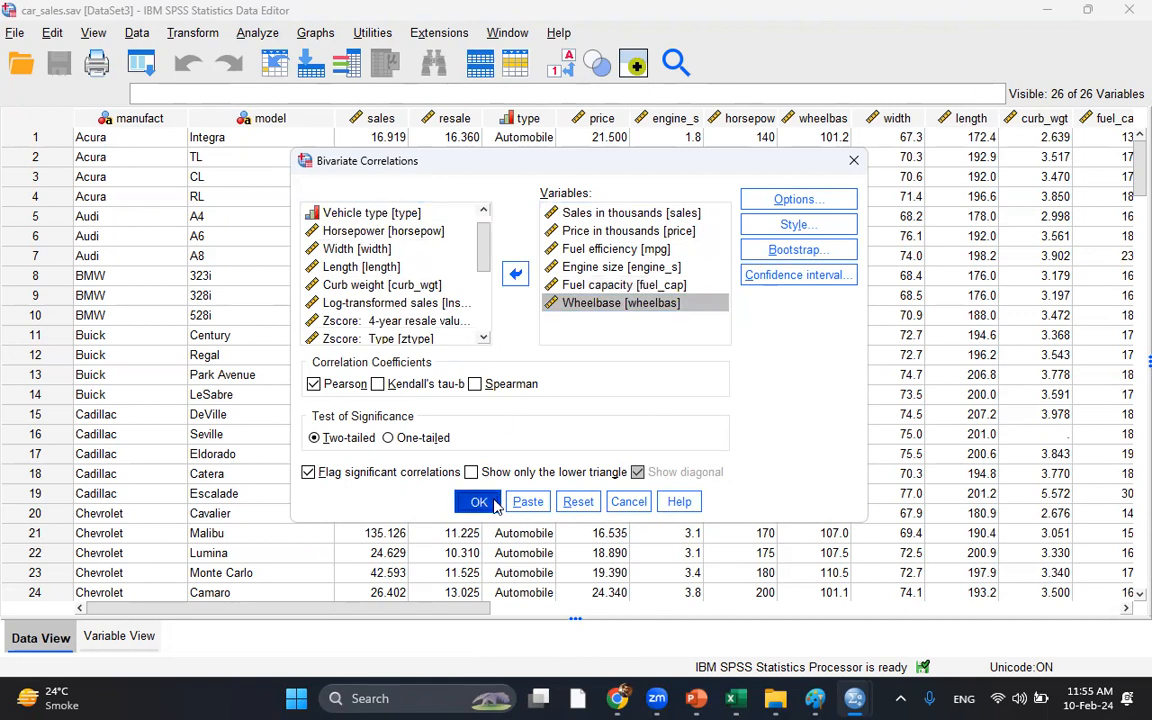